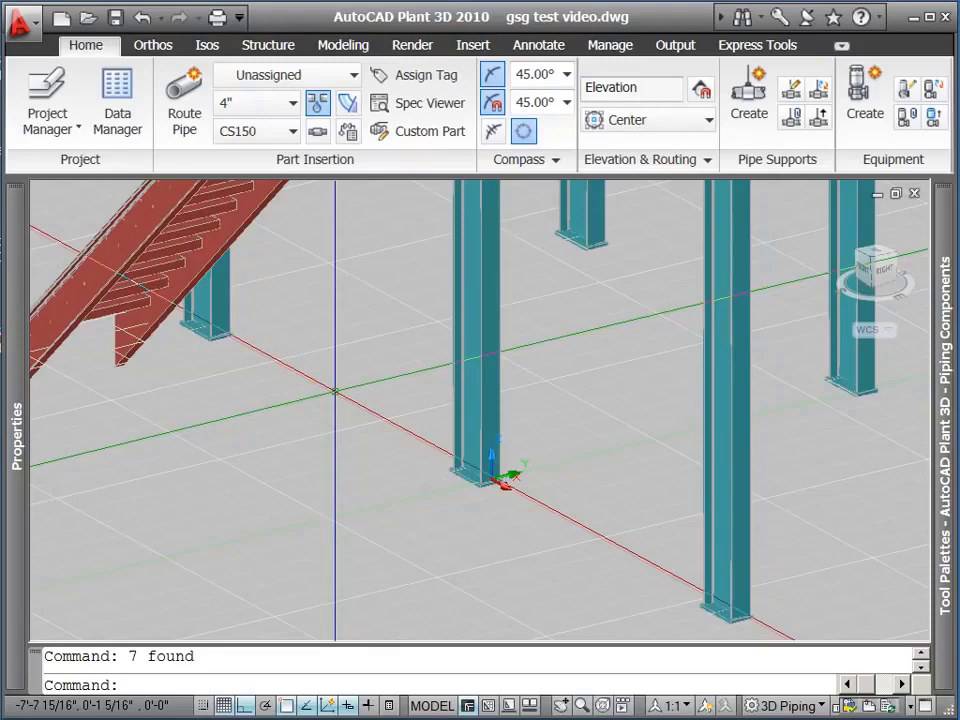
- With no line number assigned, route a 4-inch three-leg zigzag pipe with two elbows
{"action": "left_click", "coordinate": [355, 78]}
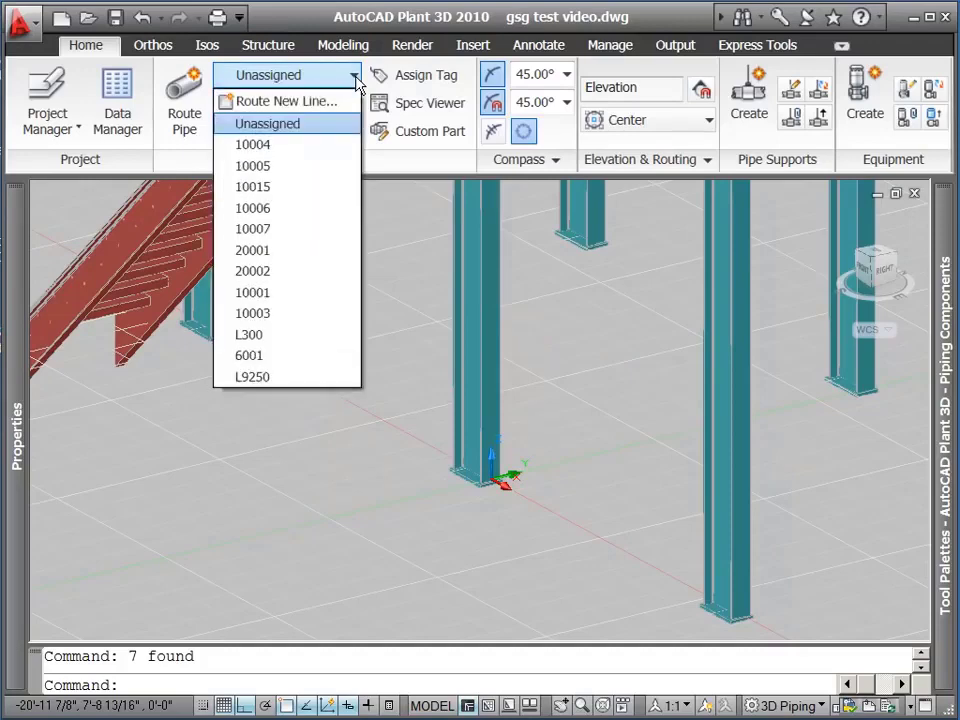
{"action": "left_click", "coordinate": [273, 130]}
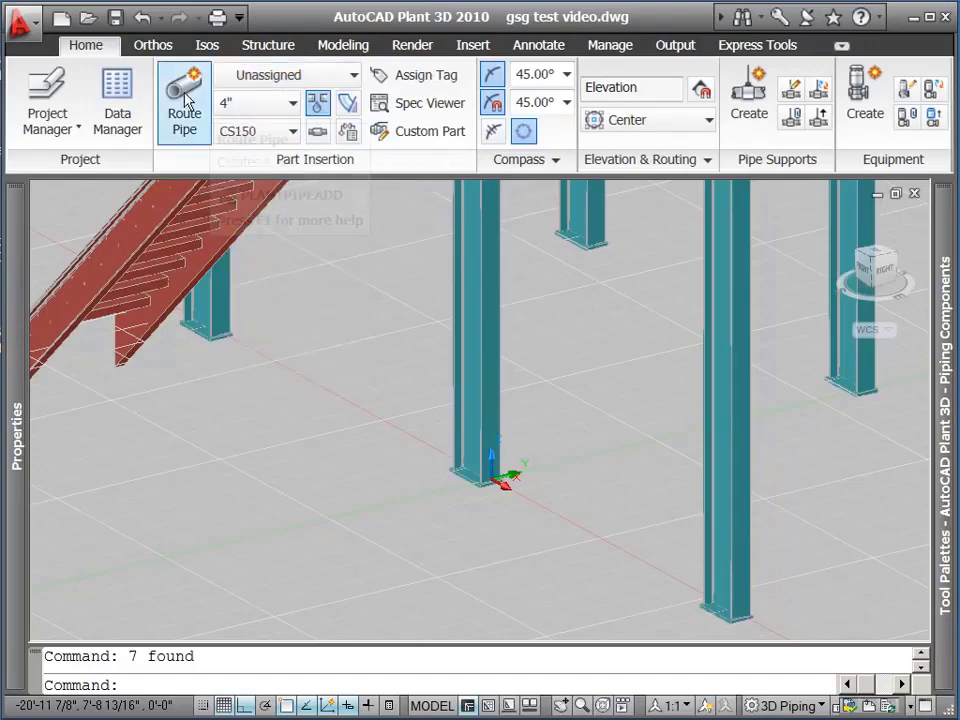
{"action": "left_click", "coordinate": [190, 98]}
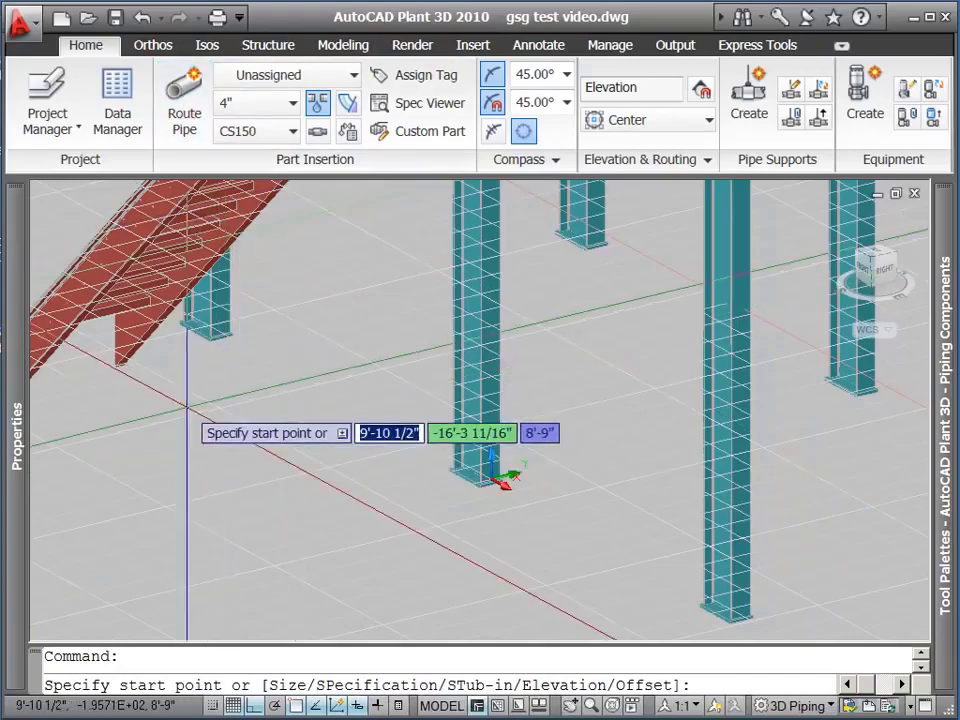
{"action": "left_click", "coordinate": [186, 408]}
{"action": "left_click", "coordinate": [345, 491]}
{"action": "left_click", "coordinate": [215, 525]}
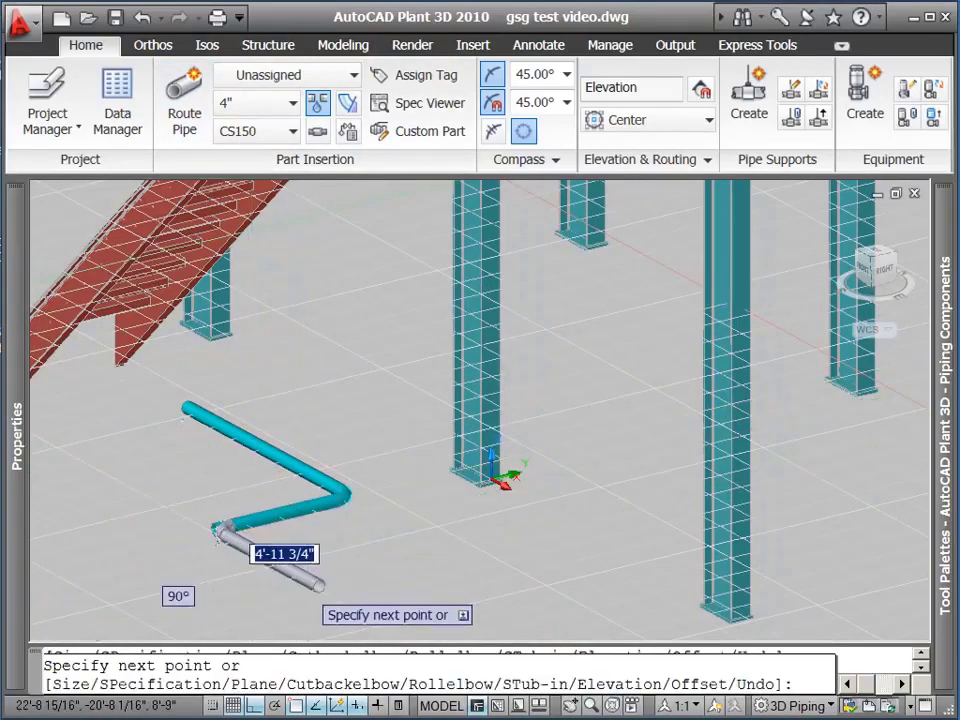
{"action": "left_click", "coordinate": [318, 580]}
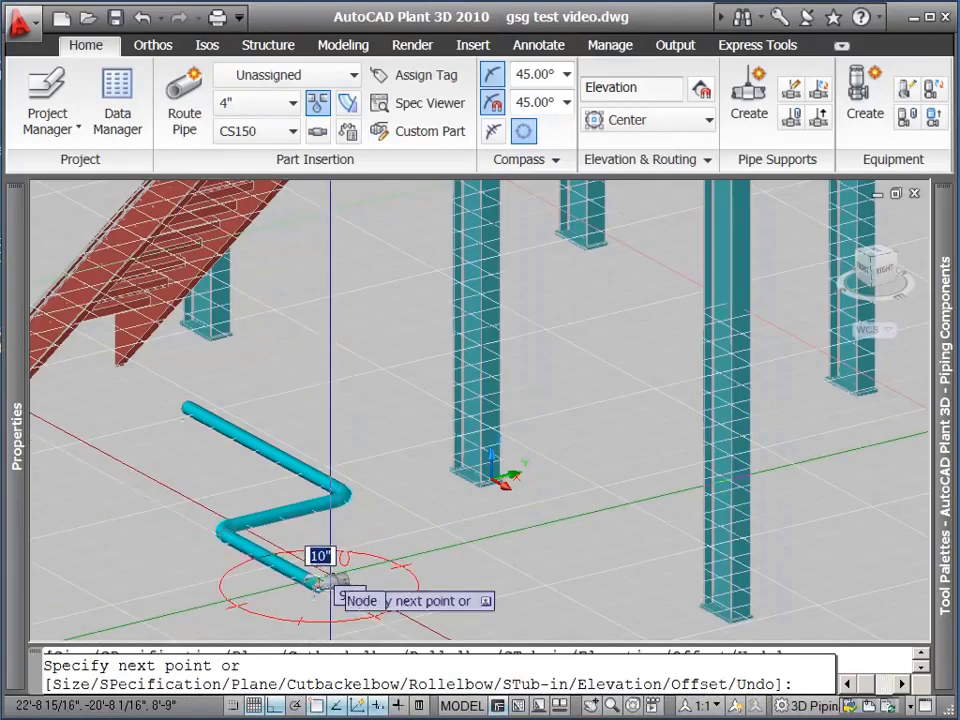
{"action": "key", "text": "Return"}
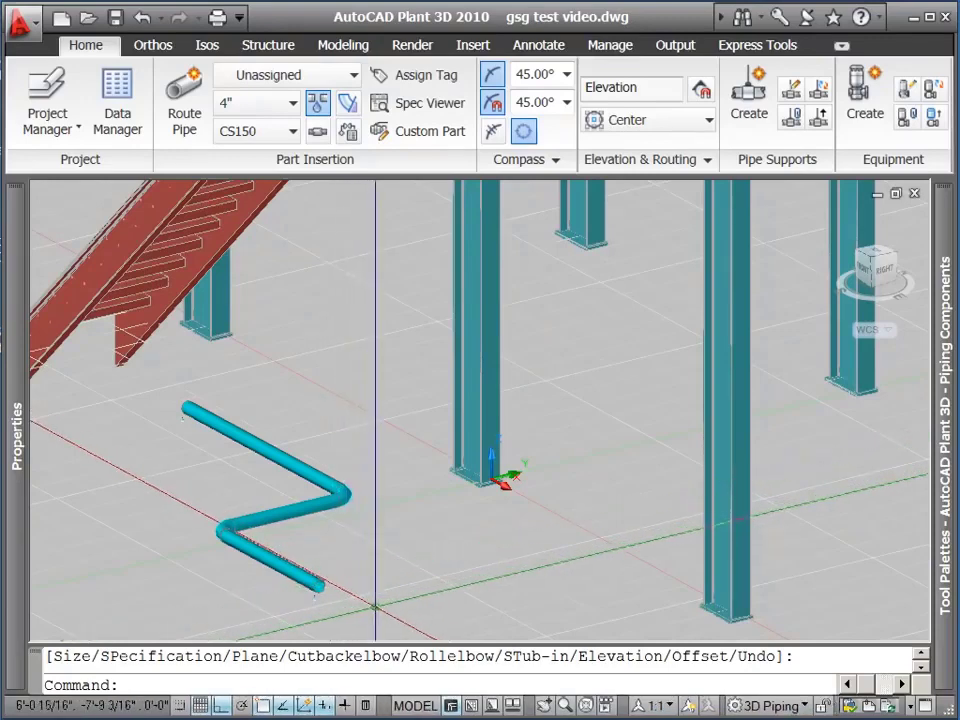
- Window-select the zigzag pipe run and show its LineNumberTag options in Properties
{"action": "left_click", "coordinate": [380, 606]}
{"action": "left_click", "coordinate": [290, 488]}
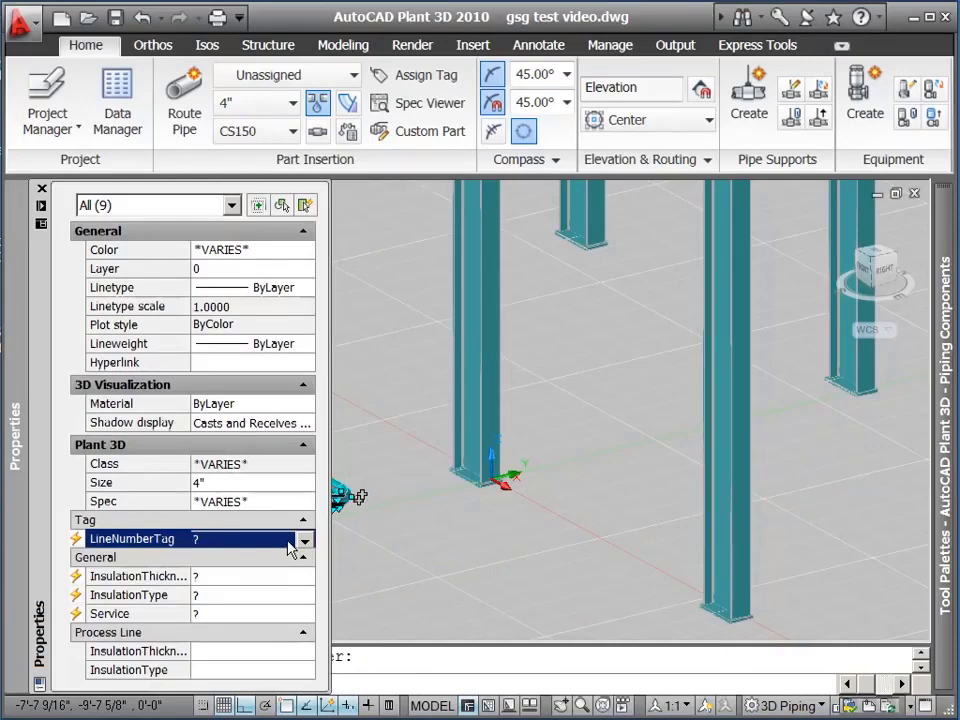
{"action": "left_click", "coordinate": [305, 541]}
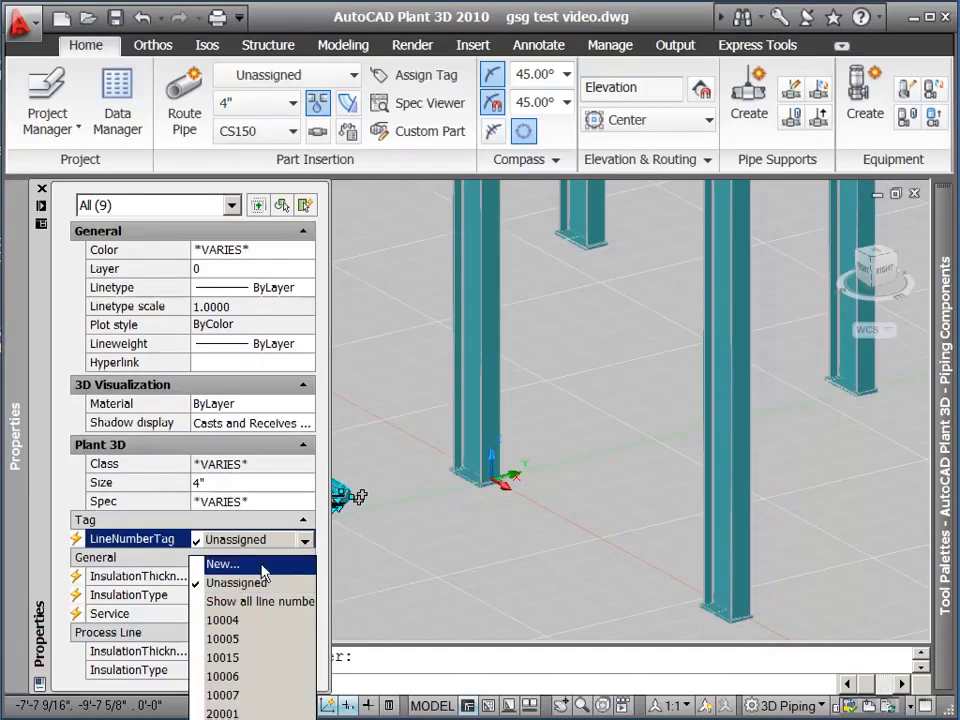
- Create line number L1212 and assign it to the zigzag pipe run
{"action": "left_click", "coordinate": [262, 566]}
{"action": "type", "text": "L1"}
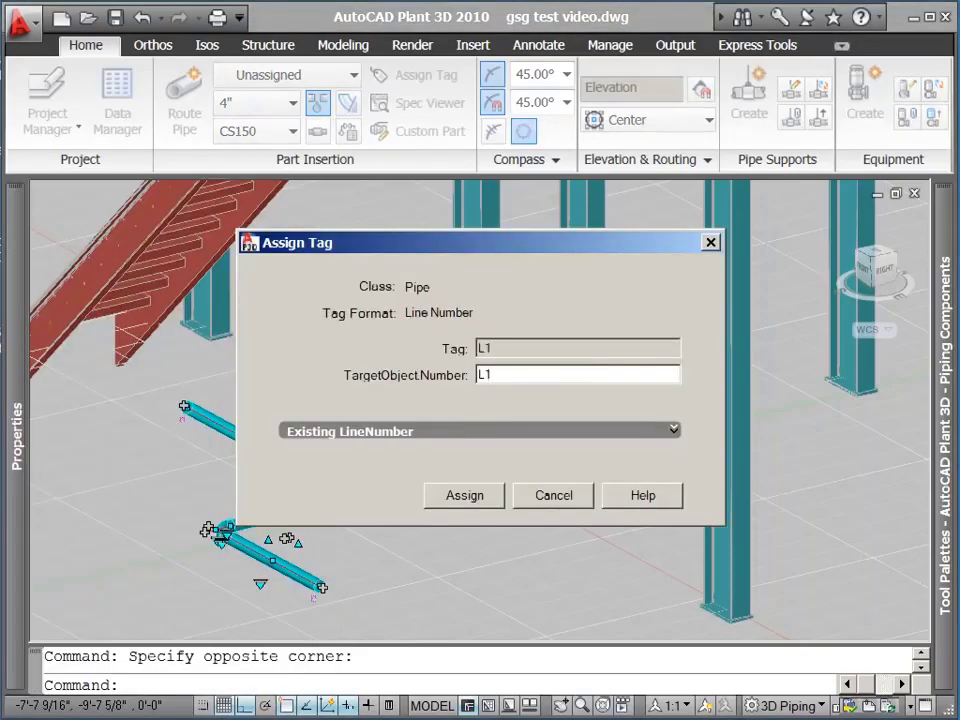
{"action": "type", "text": "212"}
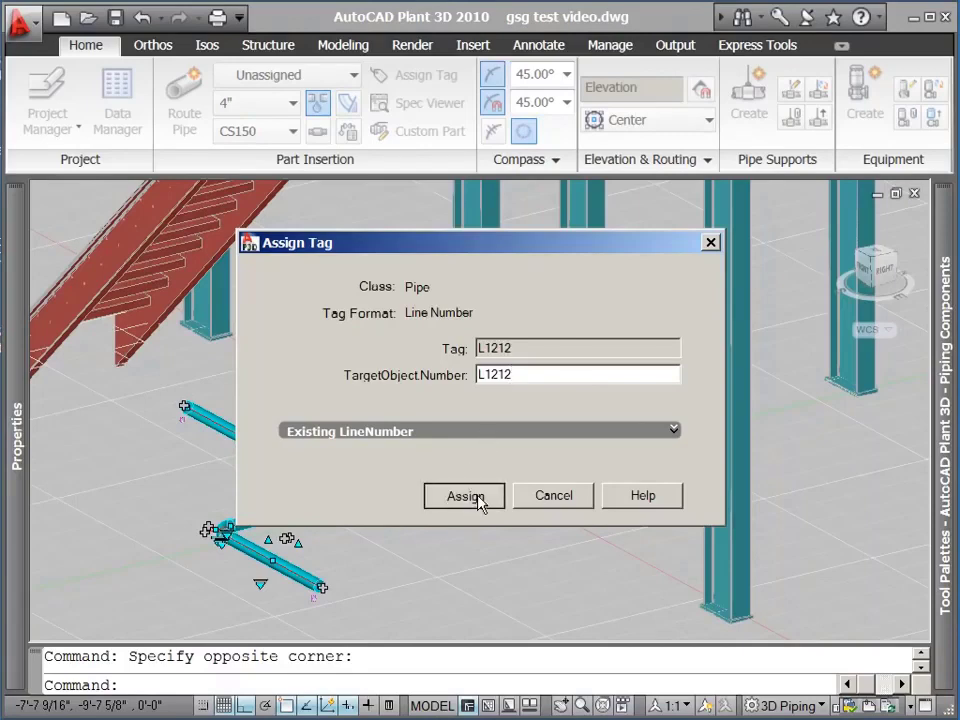
{"action": "left_click", "coordinate": [478, 501]}
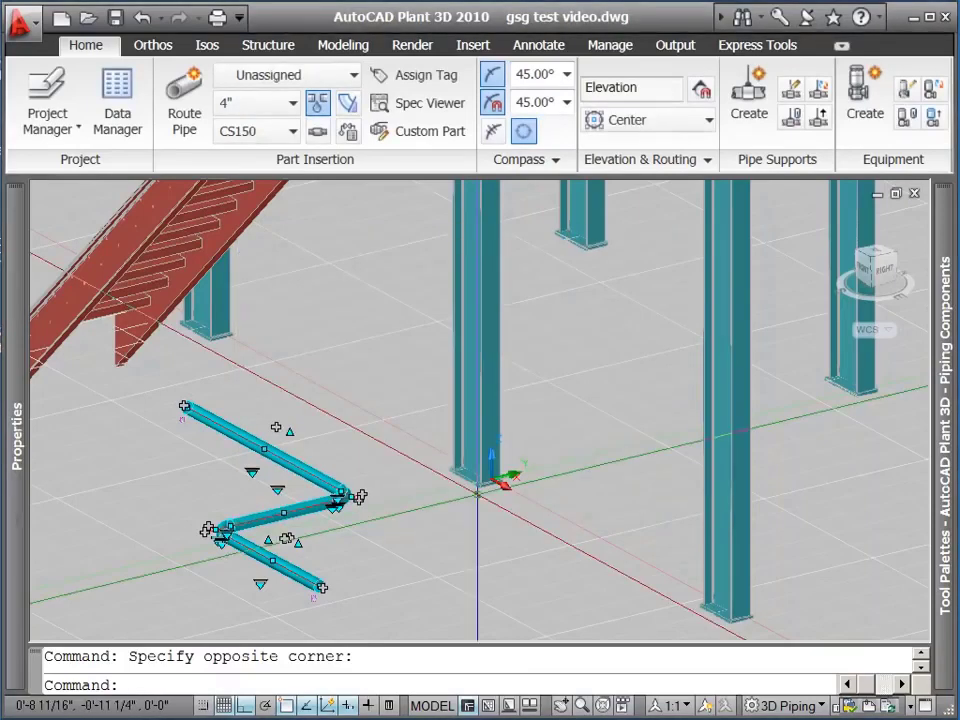
{"action": "key", "text": "Escape"}
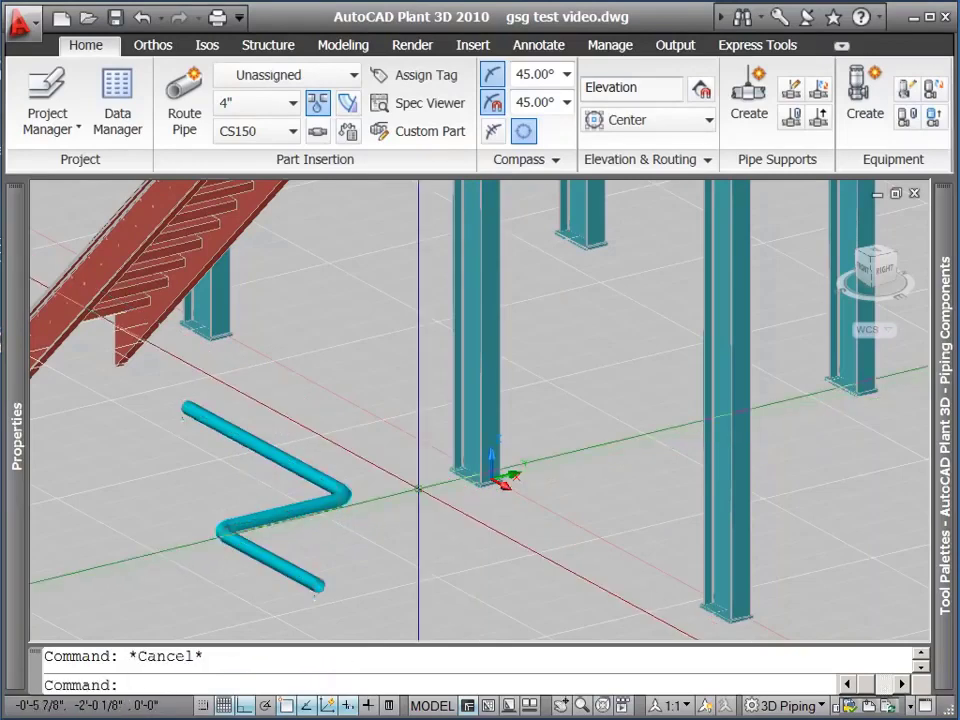
- Choose L1212 in the Part Insertion line number list as the current line
{"action": "left_click", "coordinate": [355, 76]}
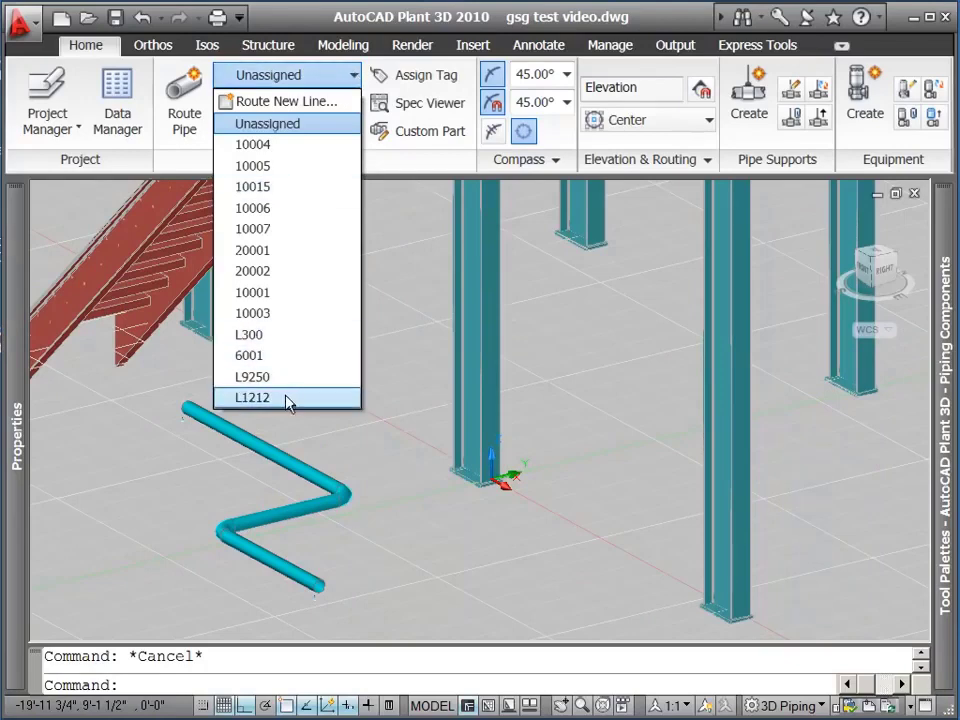
{"action": "left_click", "coordinate": [288, 398]}
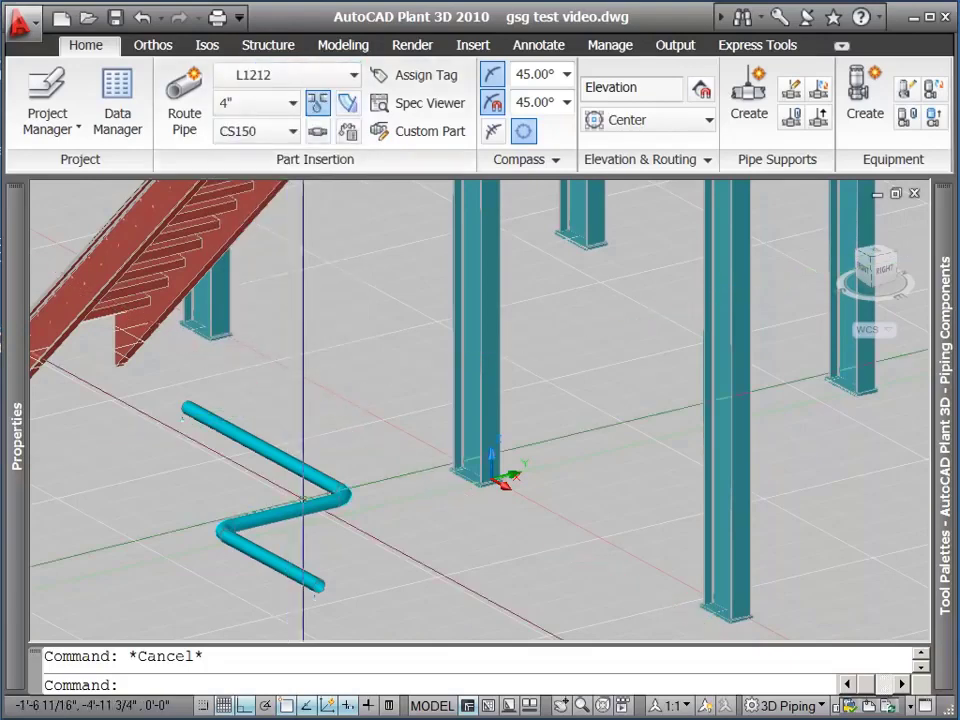
{"action": "left_click", "coordinate": [316, 584]}
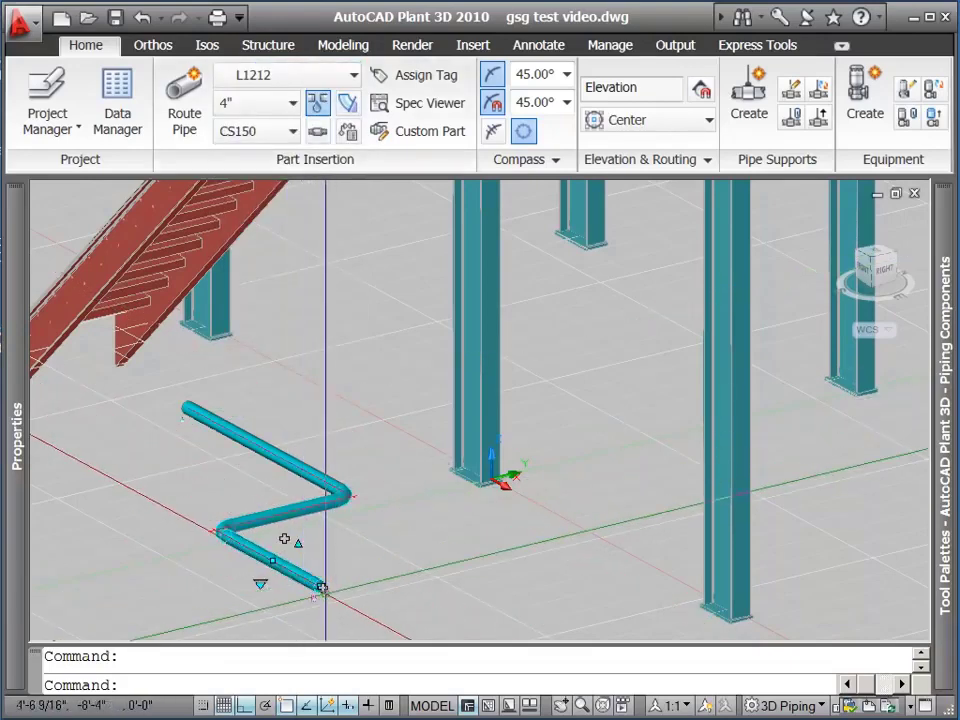
{"action": "key", "text": "Escape"}
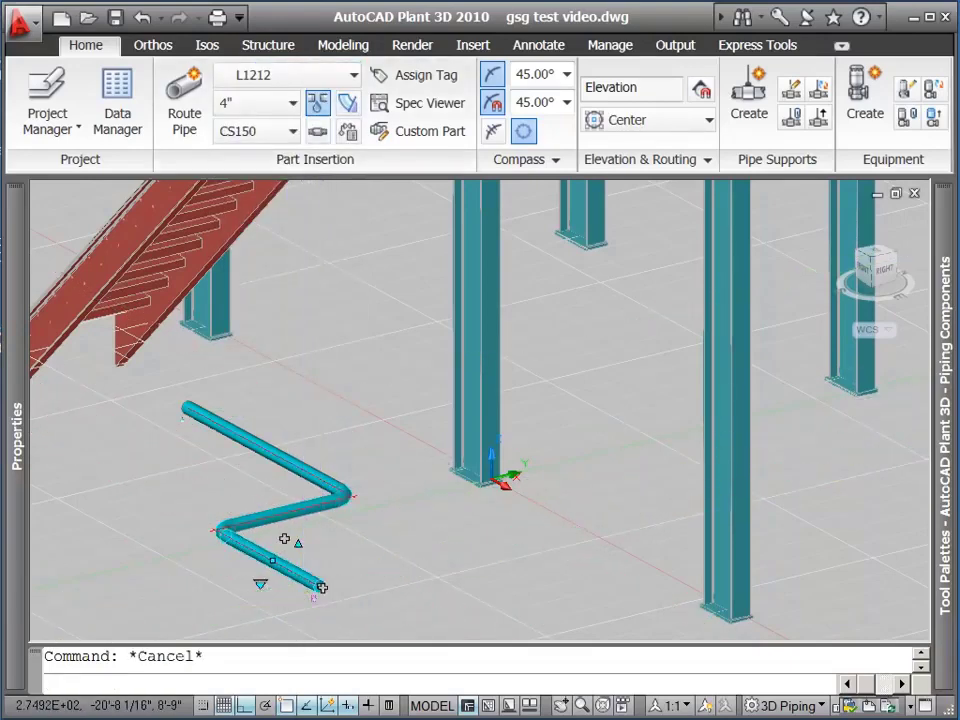
- Extend the pipe from its lower open end with one more leg running right
{"action": "left_click", "coordinate": [321, 587]}
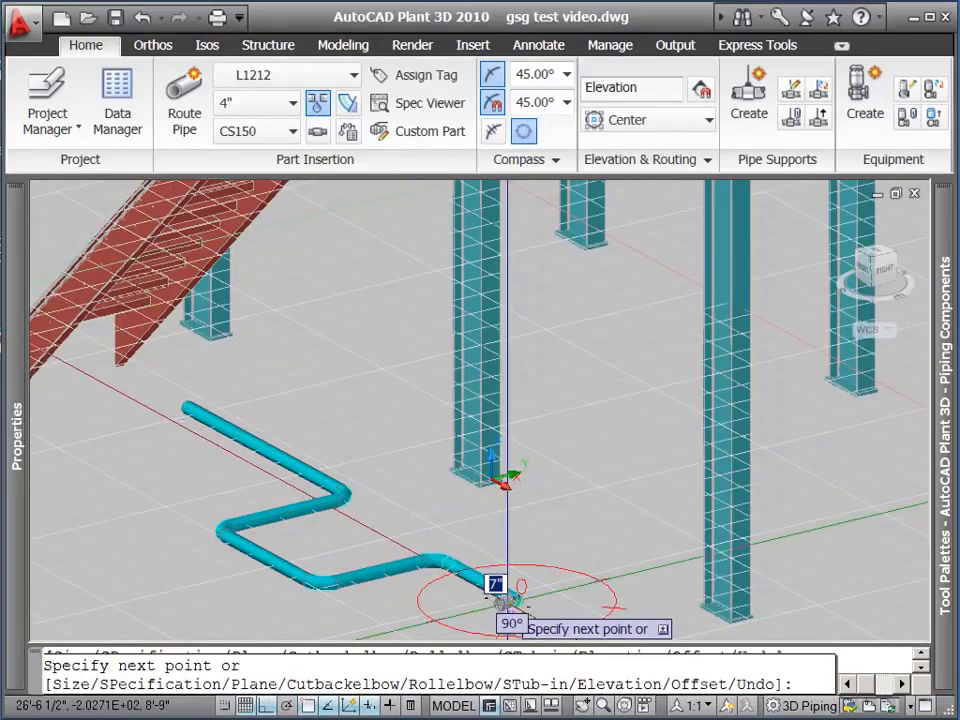
{"action": "left_click", "coordinate": [507, 598]}
{"action": "key", "text": "Return"}
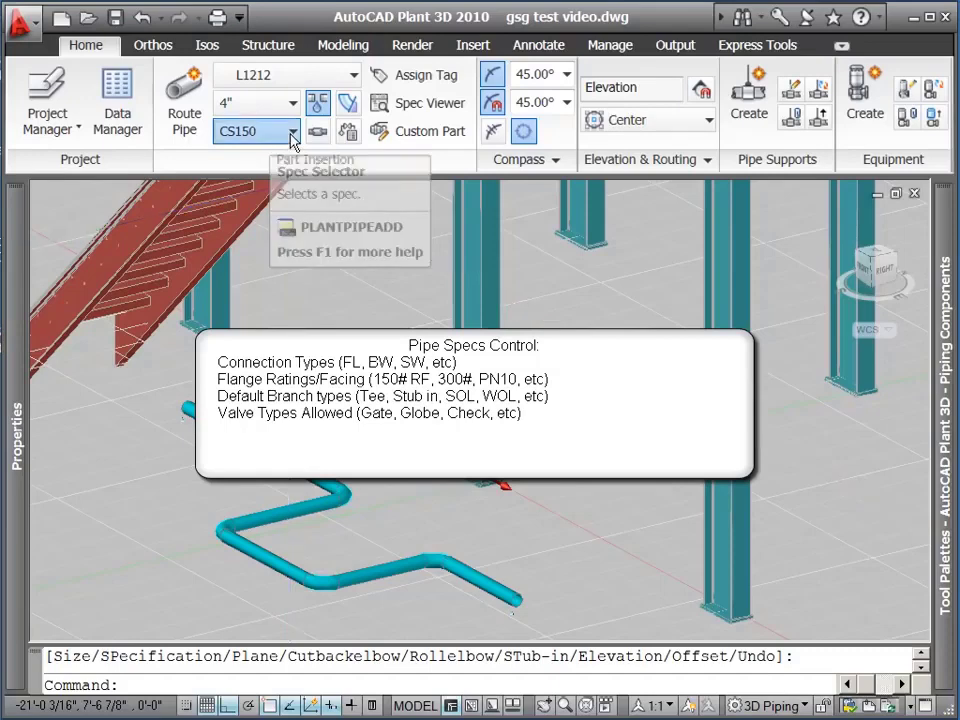
- Switch the Part Insertion pipe spec from CS150 to SS150
{"action": "left_click", "coordinate": [292, 133]}
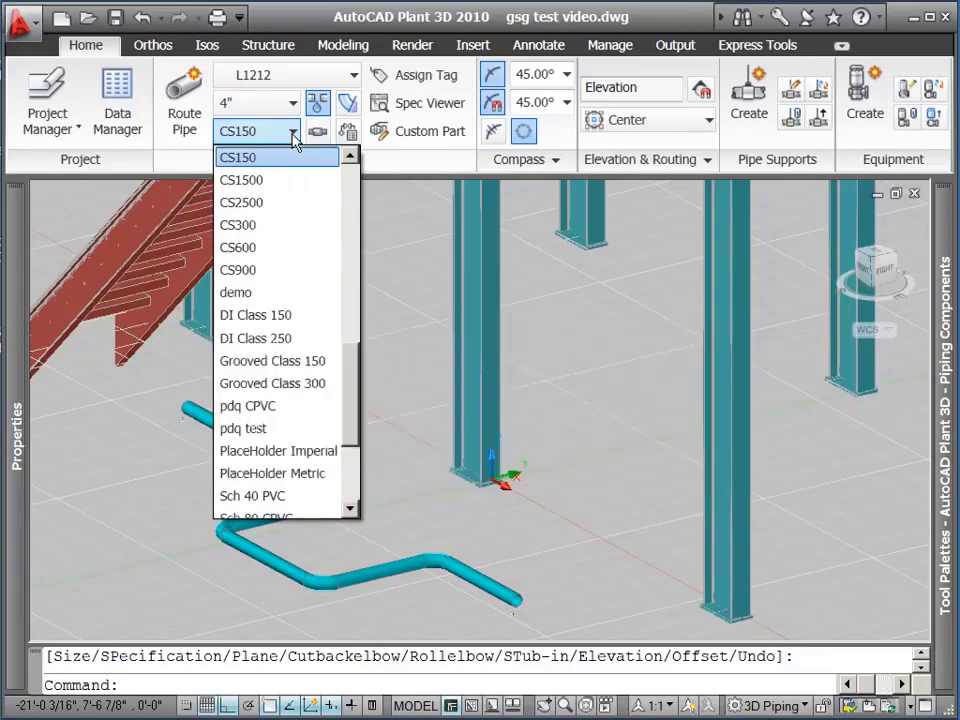
{"action": "scroll", "coordinate": [355, 412], "scroll_direction": "down", "scroll_amount": 1}
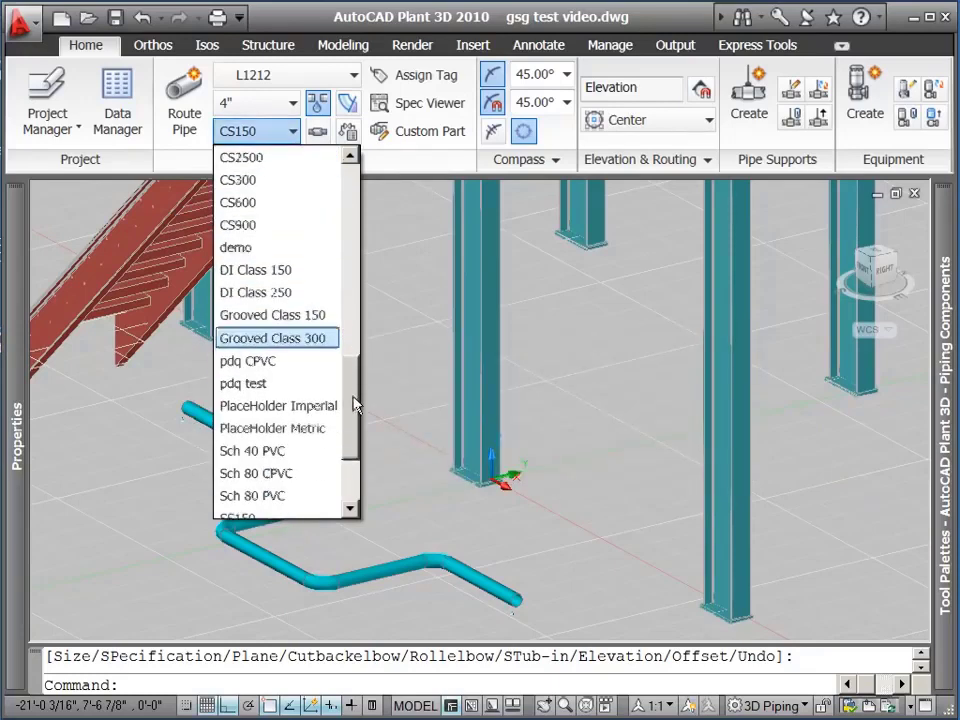
{"action": "left_click_drag", "start_coordinate": [355, 412], "coordinate": [354, 446]}
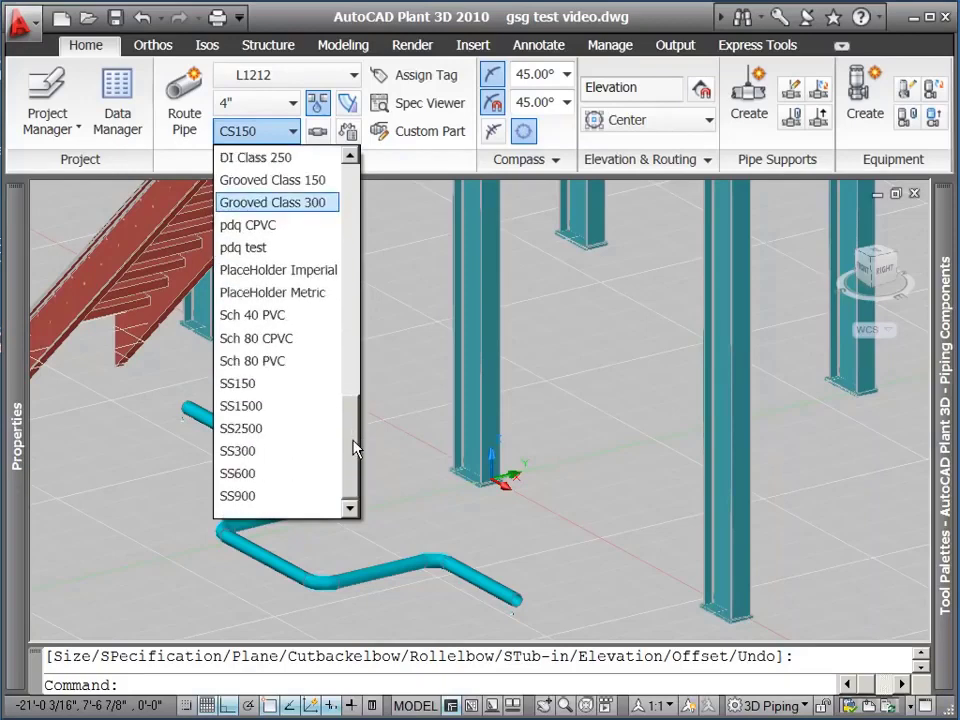
{"action": "left_click", "coordinate": [258, 386]}
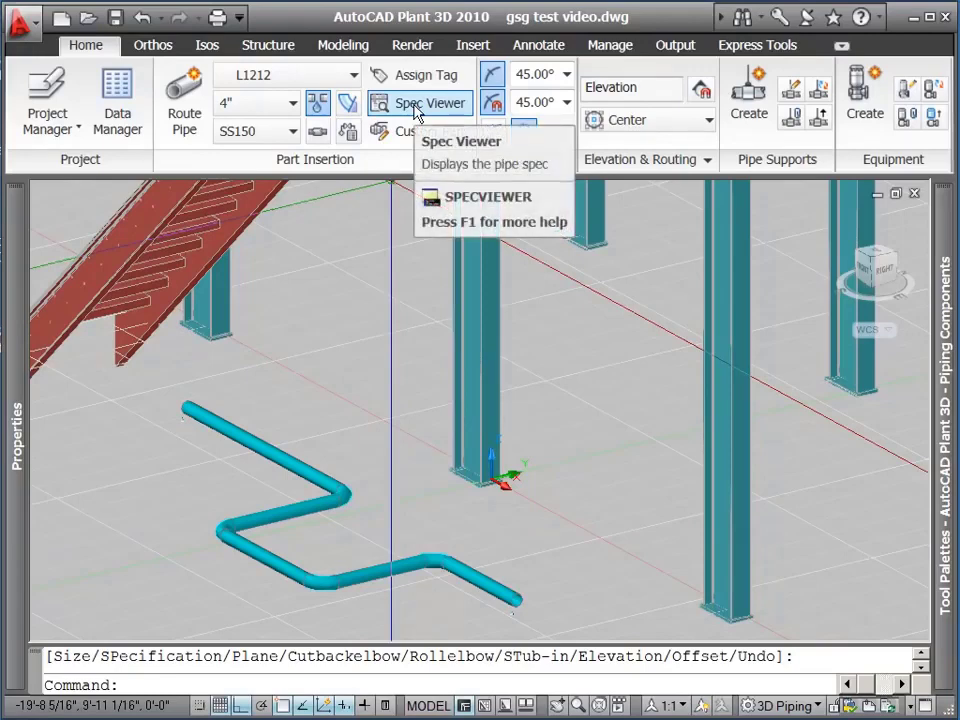
- Open the Pipe Spec Viewer and browse the SS150 spec sheet
{"action": "left_click", "coordinate": [416, 112]}
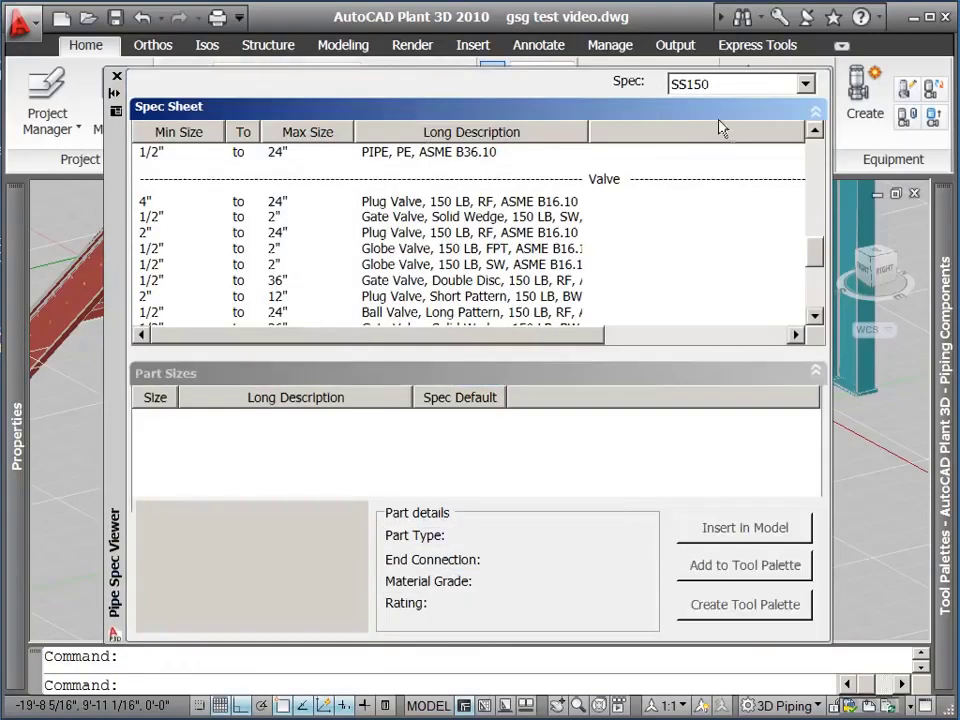
{"action": "left_click_drag", "start_coordinate": [815, 262], "coordinate": [810, 154]}
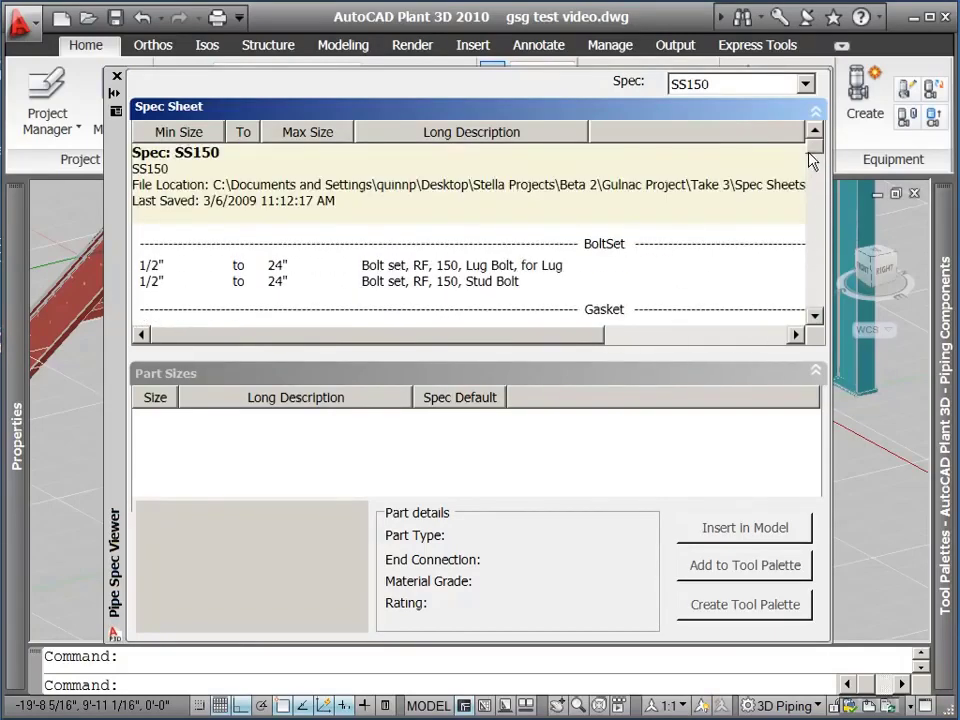
{"action": "left_click", "coordinate": [819, 281]}
{"action": "left_click", "coordinate": [819, 281]}
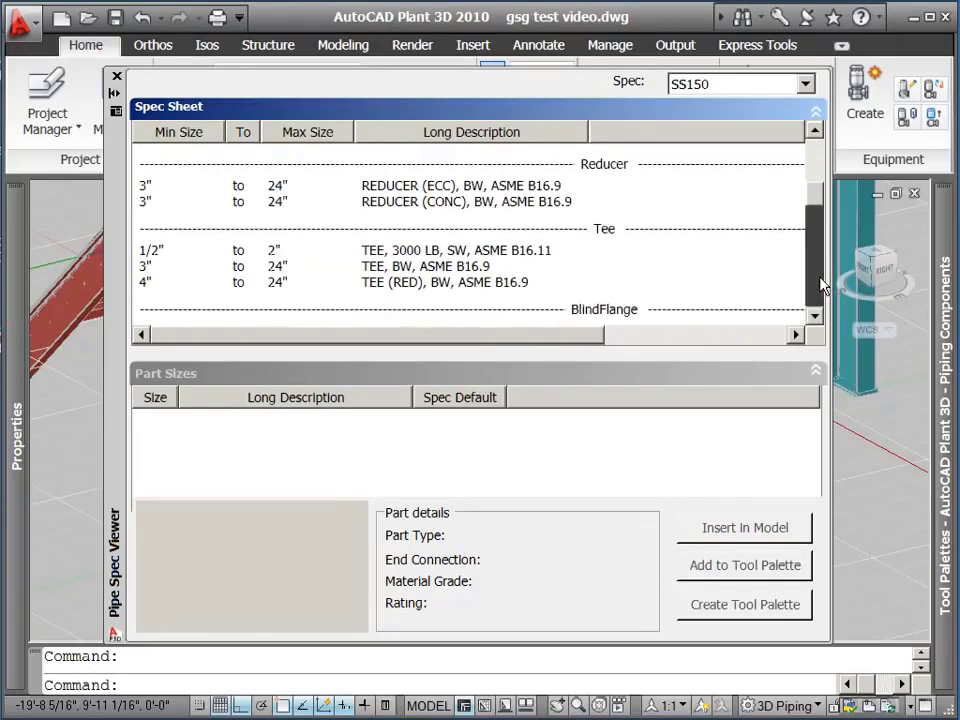
{"action": "left_click", "coordinate": [819, 281]}
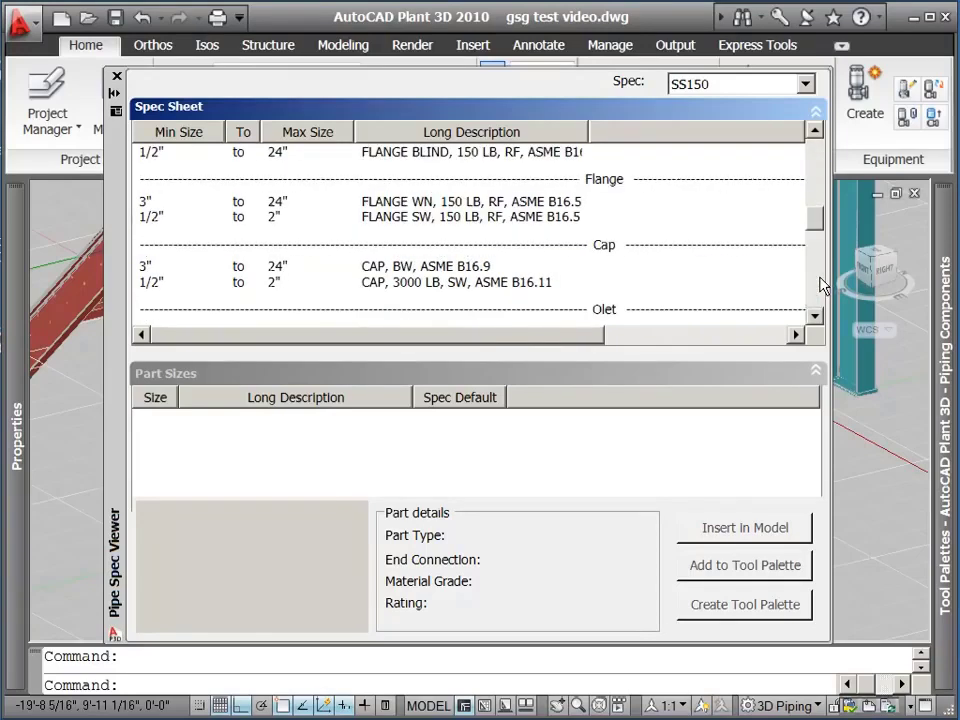
{"action": "left_click", "coordinate": [820, 280]}
{"action": "scroll", "coordinate": [814, 258], "scroll_direction": "down", "scroll_amount": 1}
{"action": "scroll", "coordinate": [814, 258], "scroll_direction": "down", "scroll_amount": 1}
{"action": "scroll", "coordinate": [814, 266], "scroll_direction": "down", "scroll_amount": 2}
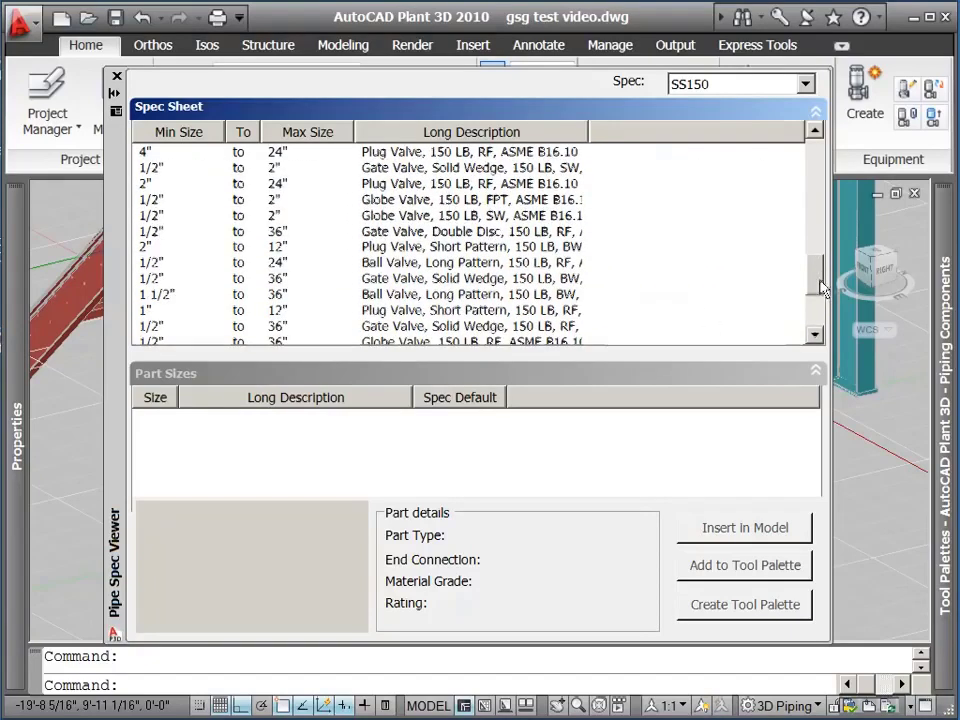
{"action": "scroll", "coordinate": [819, 283], "scroll_direction": "up", "scroll_amount": 3}
{"action": "scroll", "coordinate": [819, 283], "scroll_direction": "up", "scroll_amount": 1}
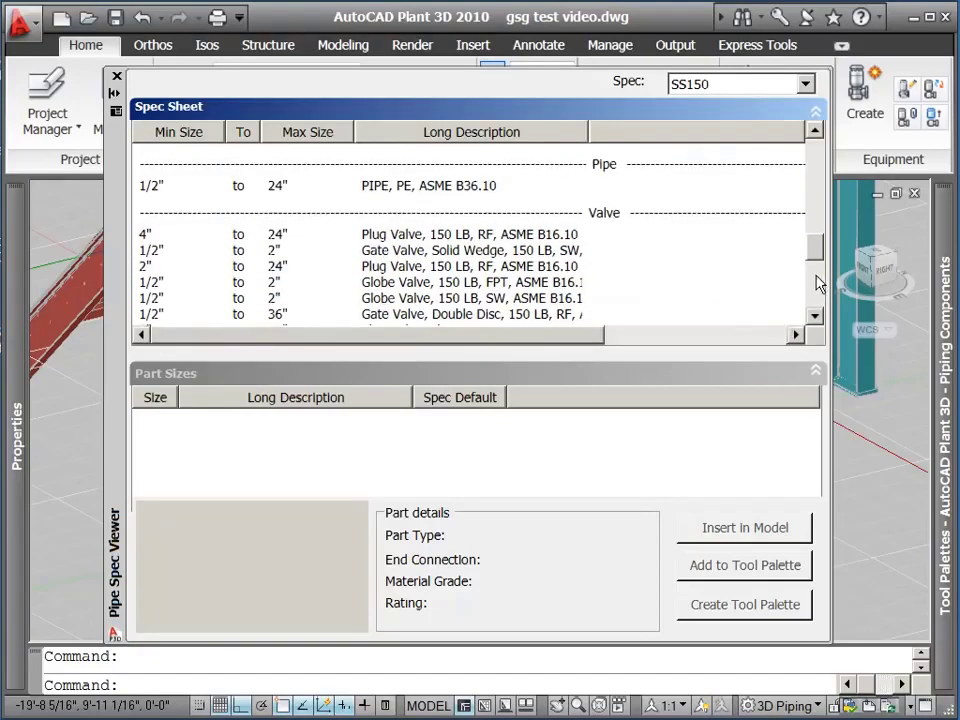
- Pick the offset butterfly valve in the spec sheet and choose its 4-inch size
{"action": "left_click", "coordinate": [366, 236]}
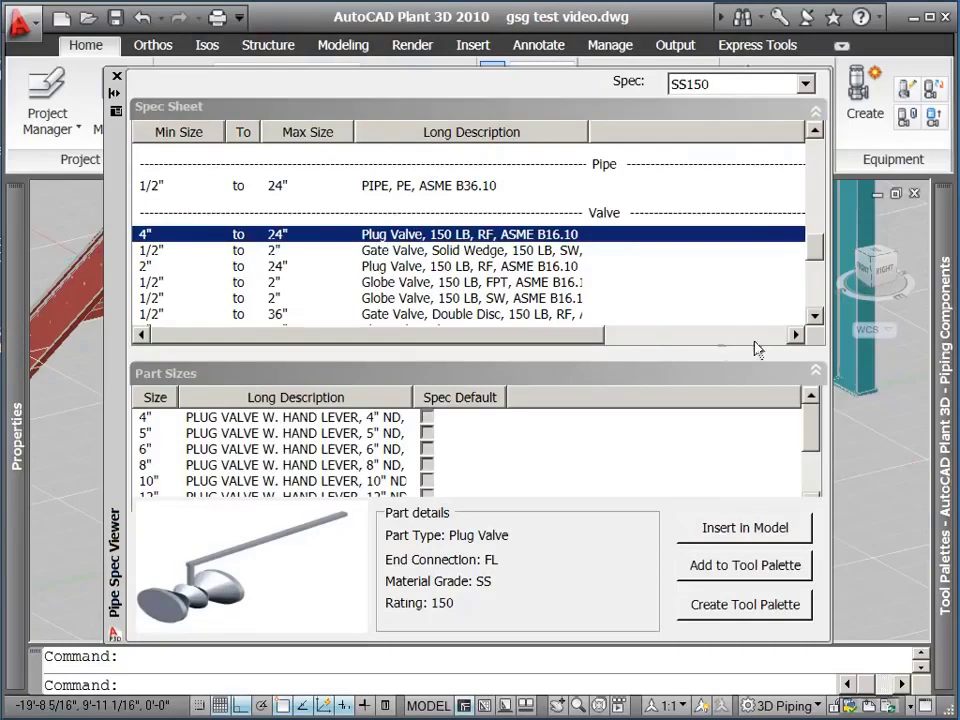
{"action": "left_click", "coordinate": [816, 298]}
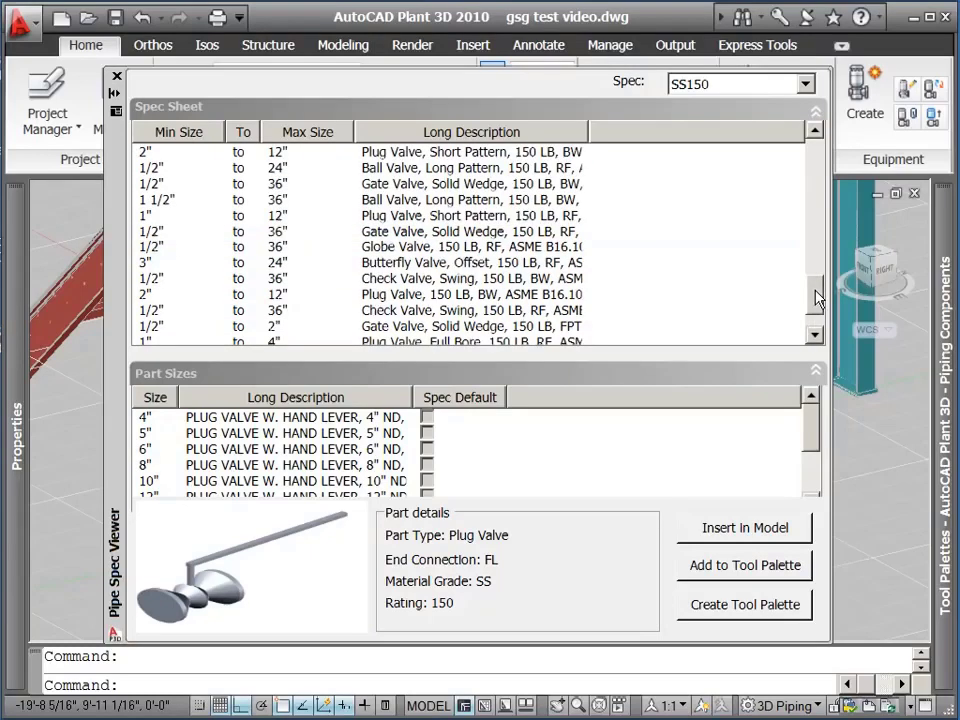
{"action": "left_click", "coordinate": [454, 266]}
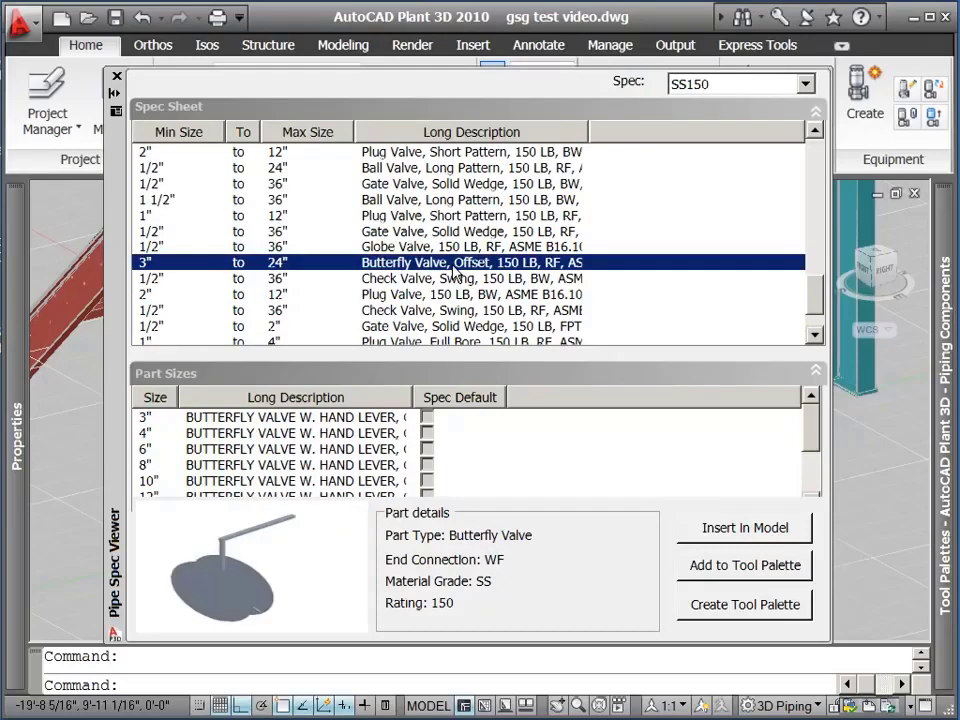
{"action": "left_click", "coordinate": [267, 436]}
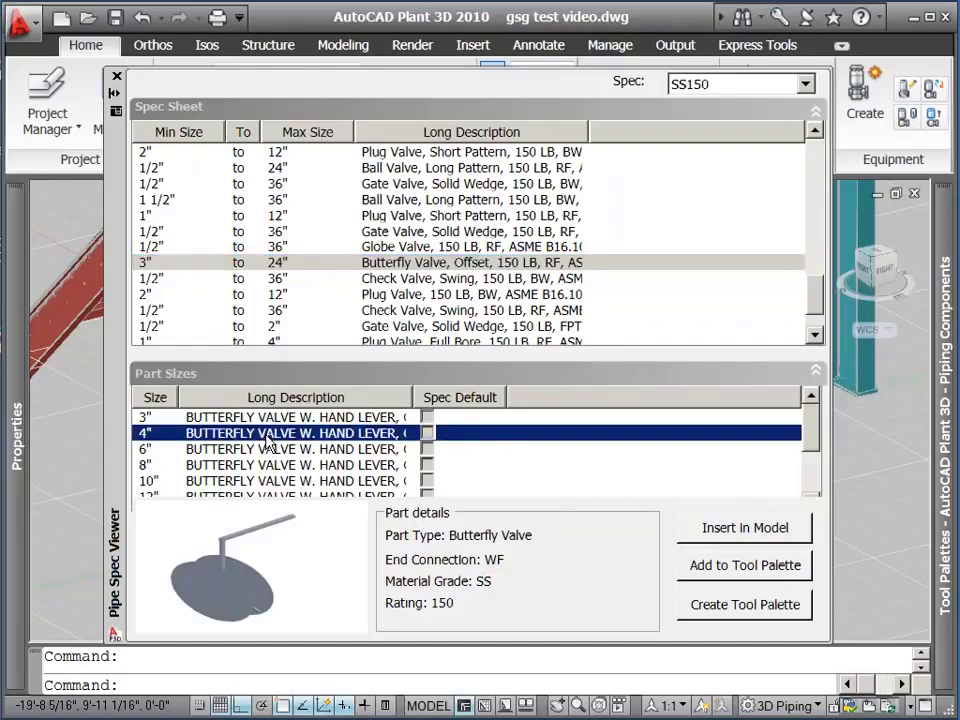
- Insert the 4-inch butterfly valve on the upper-left pipe leg at default rotation
{"action": "left_click", "coordinate": [738, 530]}
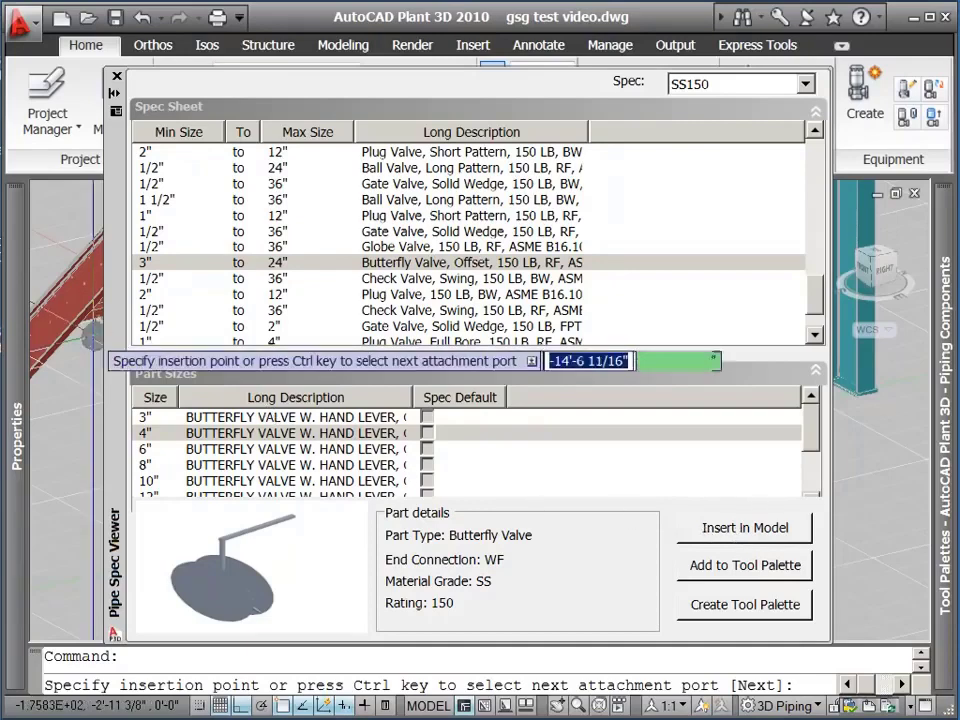
{"action": "left_click_drag", "start_coordinate": [114, 342], "coordinate": [787, 574]}
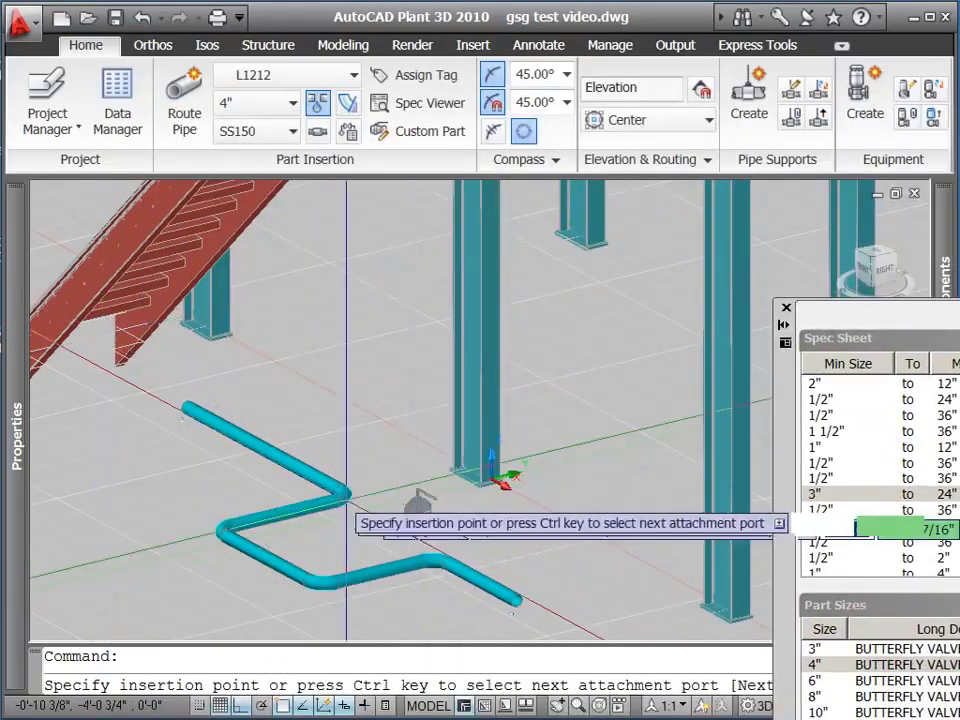
{"action": "left_click", "coordinate": [247, 440]}
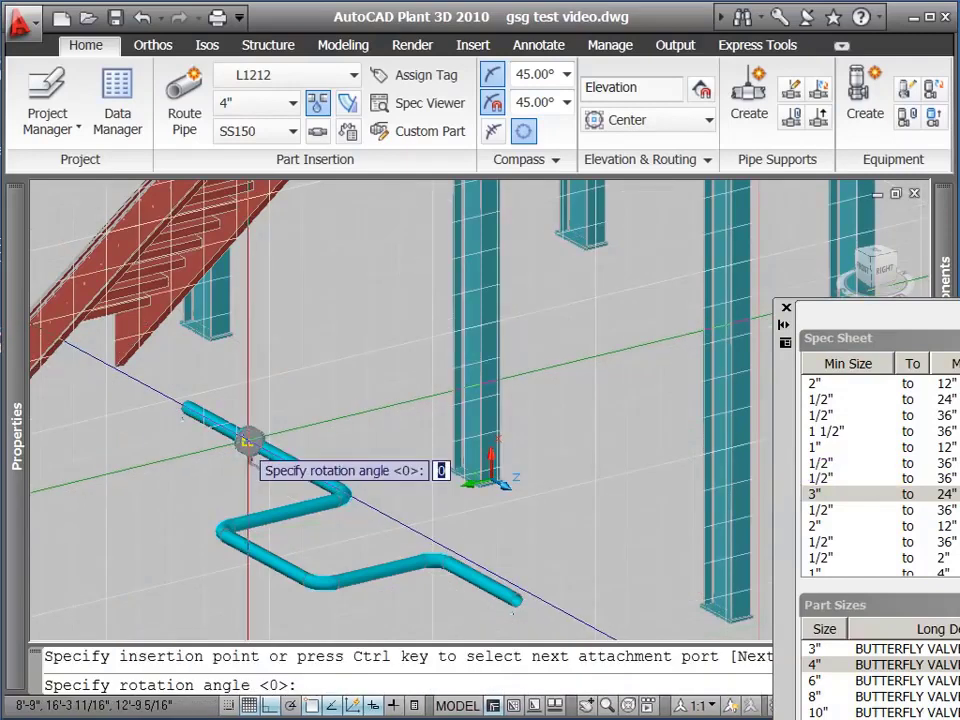
{"action": "key", "text": "Return"}
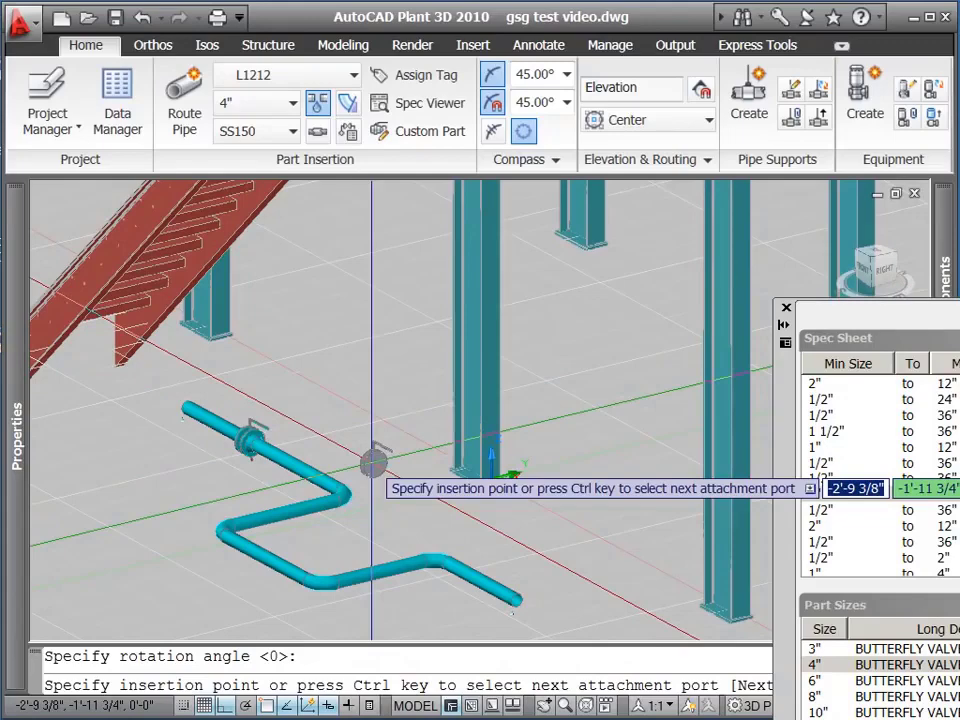
{"action": "key", "text": "Escape"}
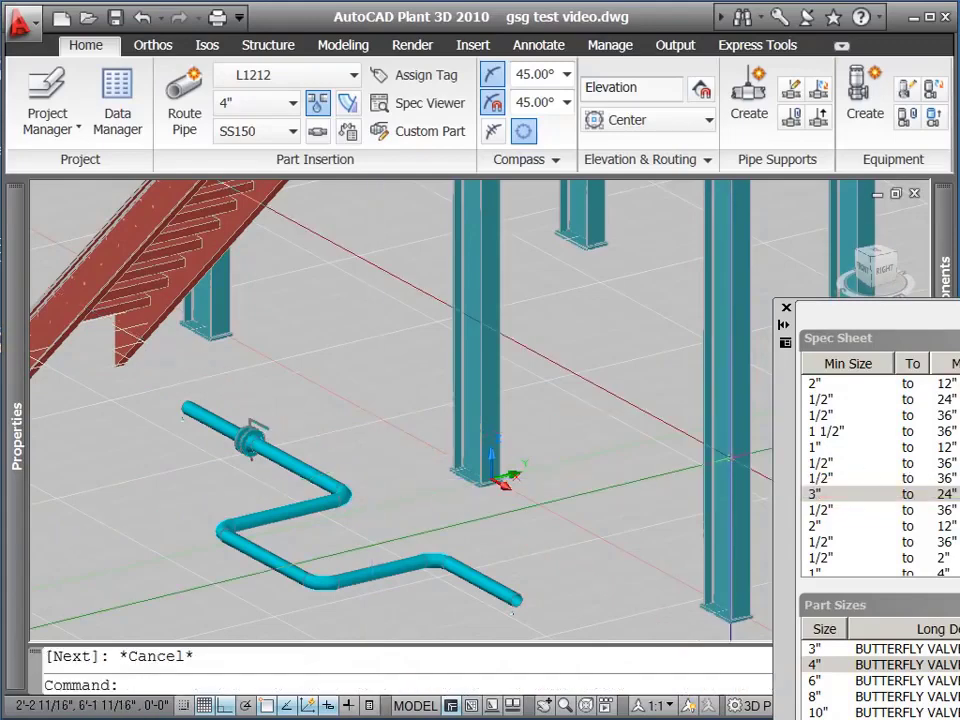
- Move the Pipe Spec Viewer palette further left over the model
{"action": "mouse_move", "coordinate": [789, 461]}
{"action": "left_mouse_down"}
{"action": "mouse_move", "coordinate": [735, 418]}
{"action": "mouse_move", "coordinate": [190, 247]}
{"action": "left_mouse_up"}
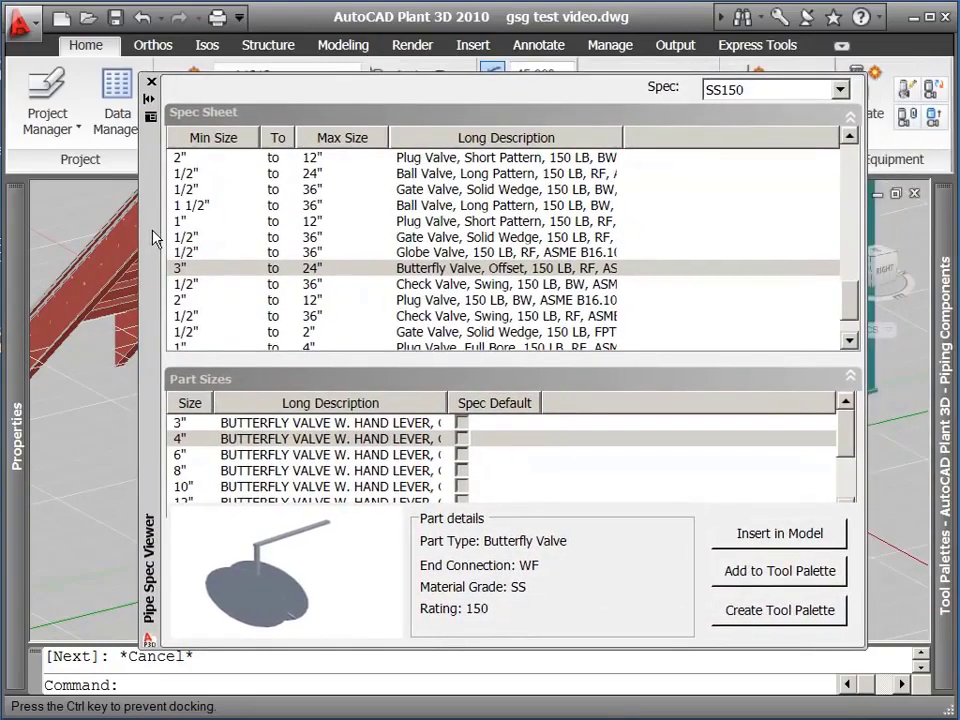
{"action": "left_click_drag", "start_coordinate": [190, 247], "coordinate": [155, 238]}
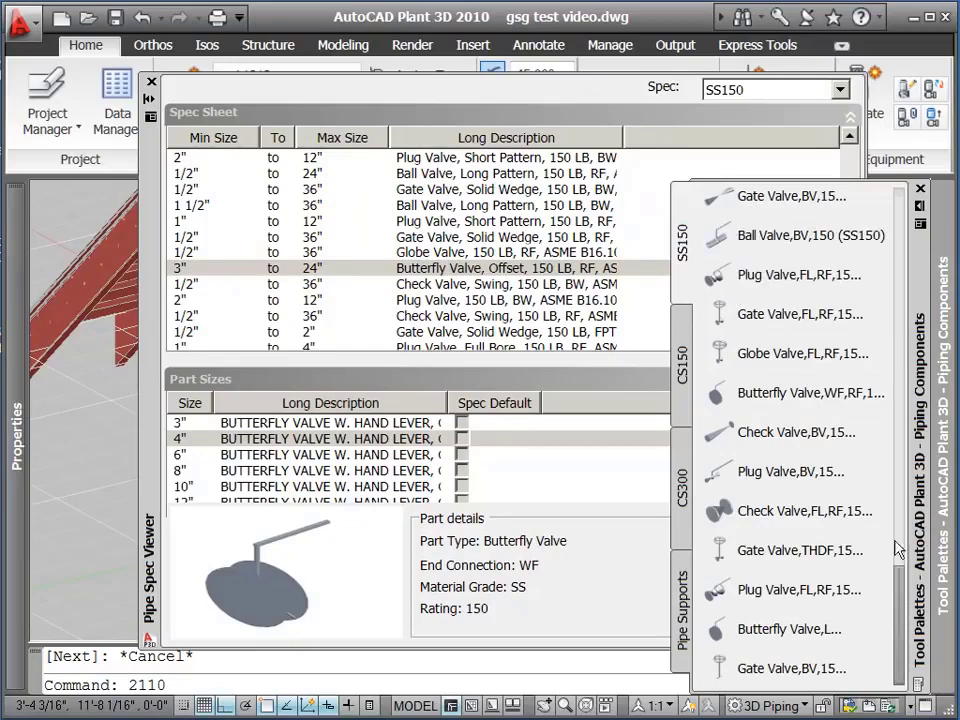
{"action": "mouse_move", "coordinate": [901, 591]}
{"action": "left_mouse_down"}
{"action": "mouse_move", "coordinate": [922, 325]}
{"action": "mouse_move", "coordinate": [912, 197]}
{"action": "left_mouse_up"}
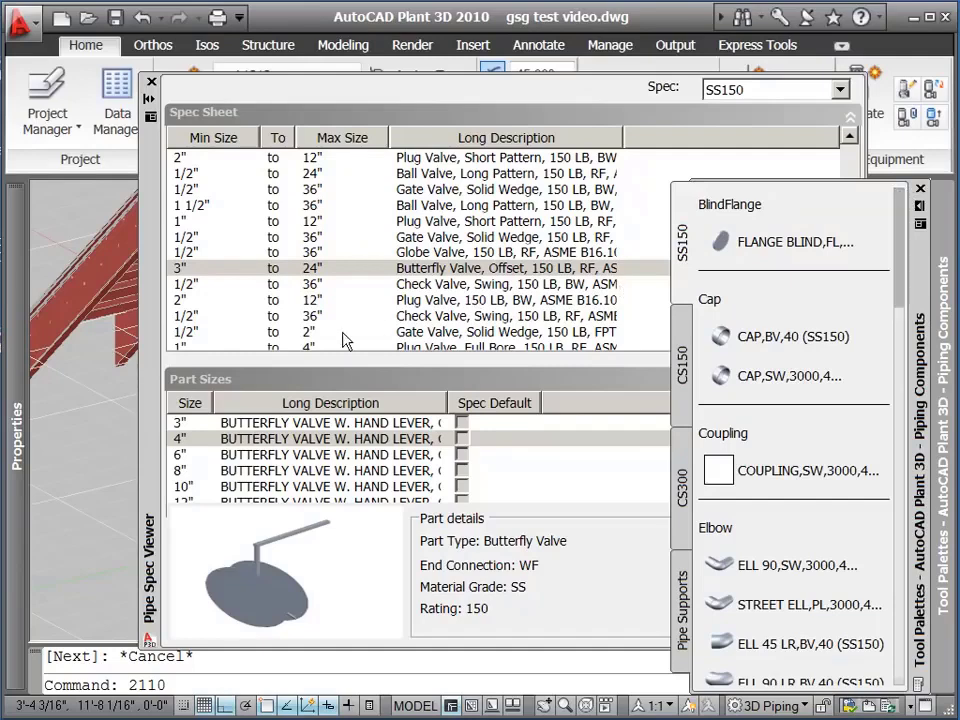
- Close the Pipe Spec Viewer and scroll the SS150 tool palette to the flanges
{"action": "left_click", "coordinate": [151, 84]}
{"action": "mouse_move", "coordinate": [942, 440]}
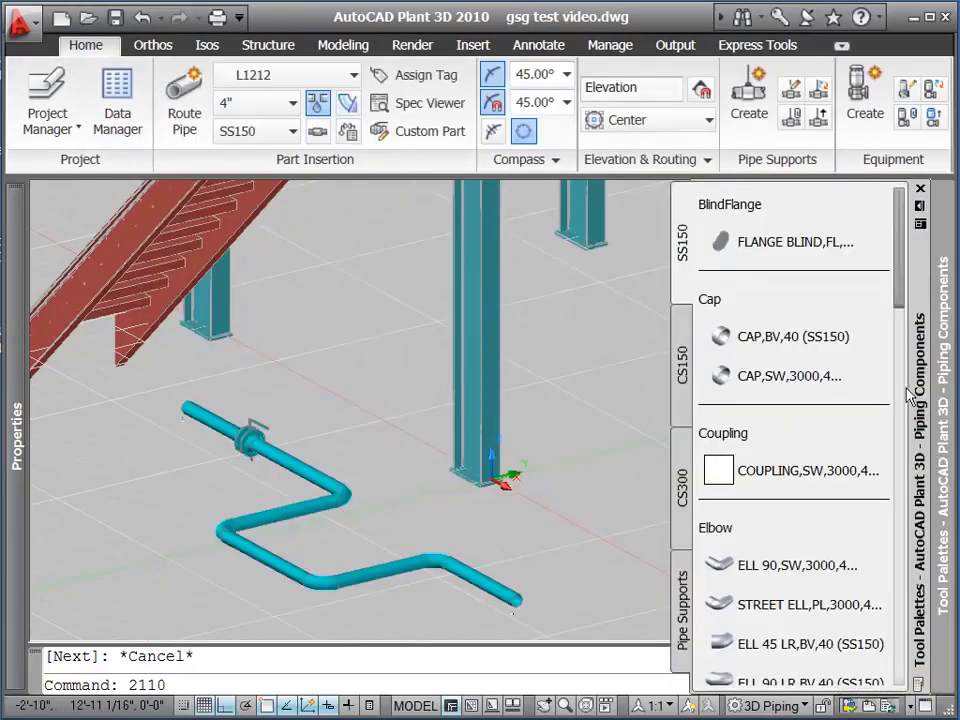
{"action": "scroll", "coordinate": [896, 300], "scroll_direction": "down", "scroll_amount": 3}
{"action": "scroll", "coordinate": [895, 333], "scroll_direction": "down", "scroll_amount": 1}
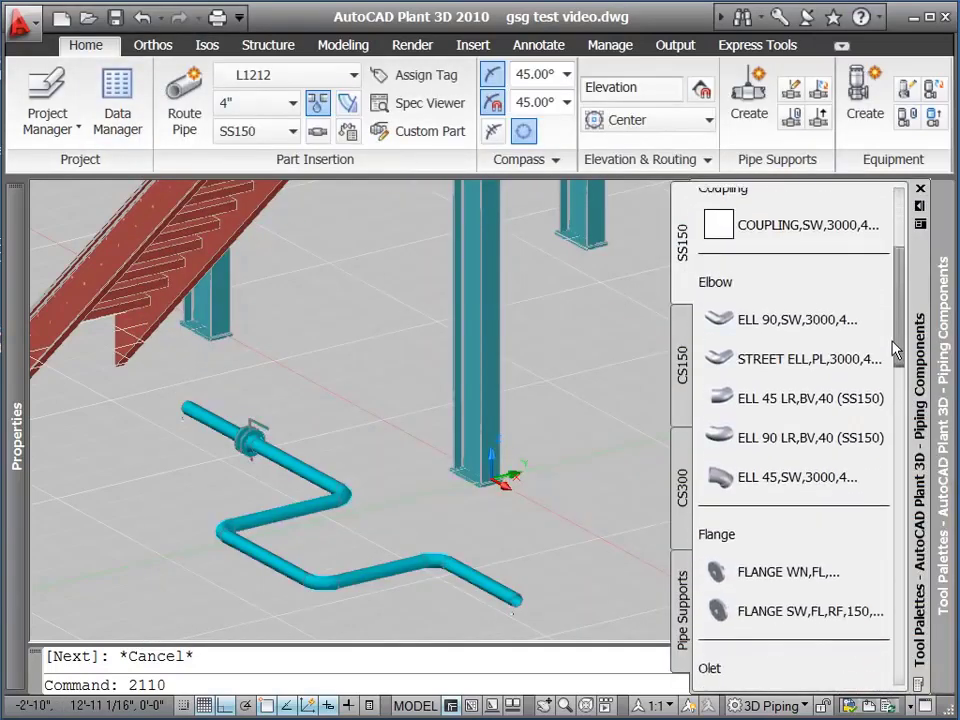
{"action": "scroll", "coordinate": [896, 352], "scroll_direction": "down", "scroll_amount": 1}
{"action": "scroll", "coordinate": [896, 370], "scroll_direction": "down", "scroll_amount": 2}
{"action": "scroll", "coordinate": [897, 390], "scroll_direction": "down", "scroll_amount": 2}
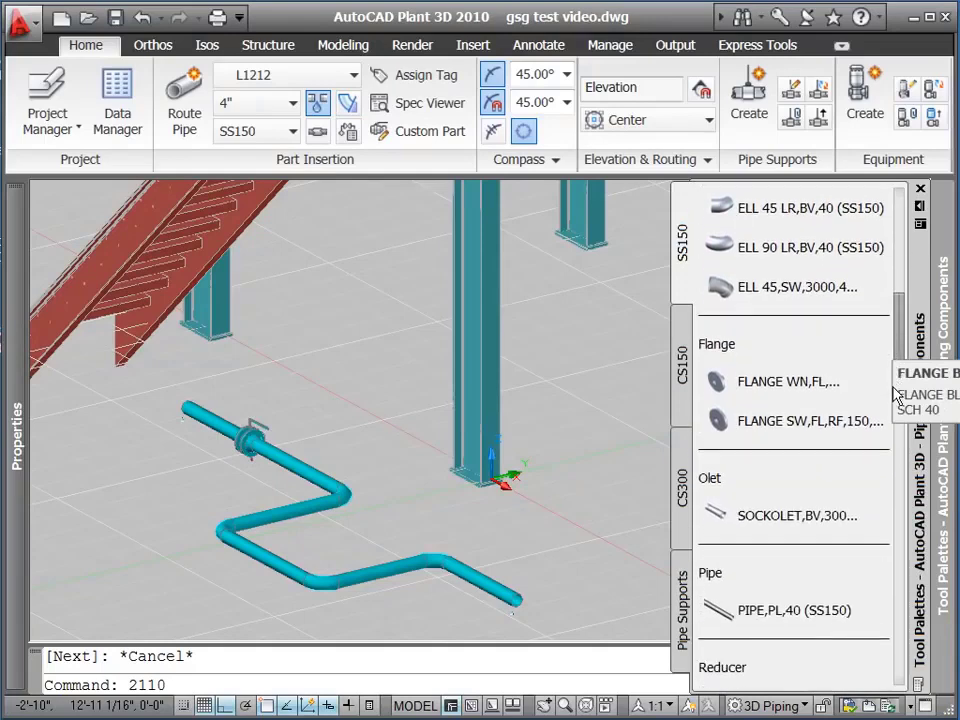
{"action": "scroll", "coordinate": [894, 393], "scroll_direction": "down", "scroll_amount": 1}
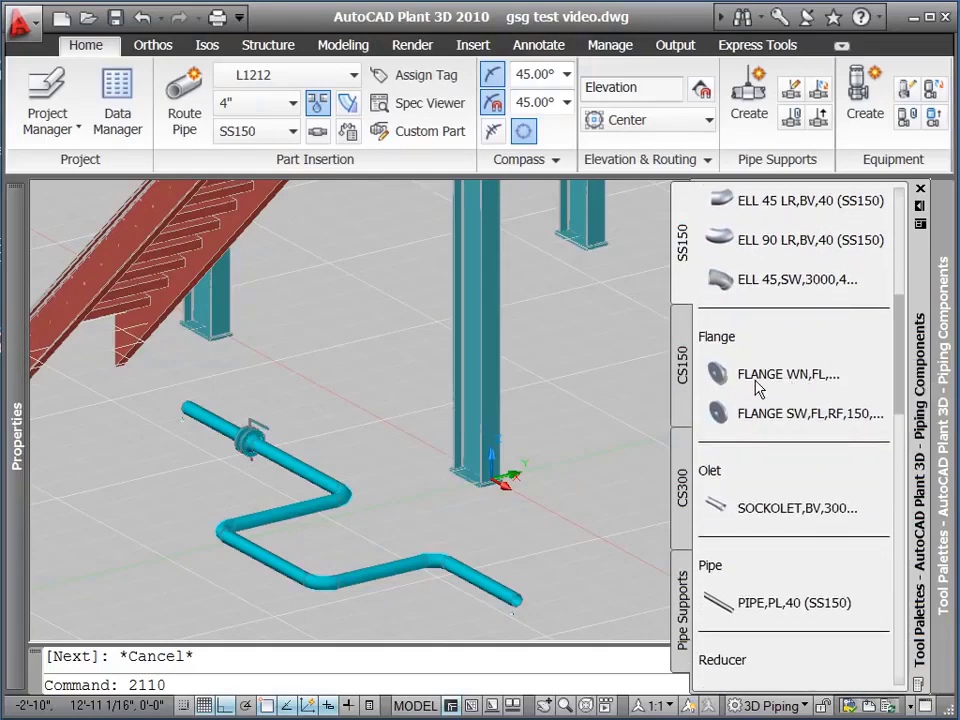
- Place a weld-neck flange capping the pipe's lower-right open end
{"action": "left_click", "coordinate": [722, 376]}
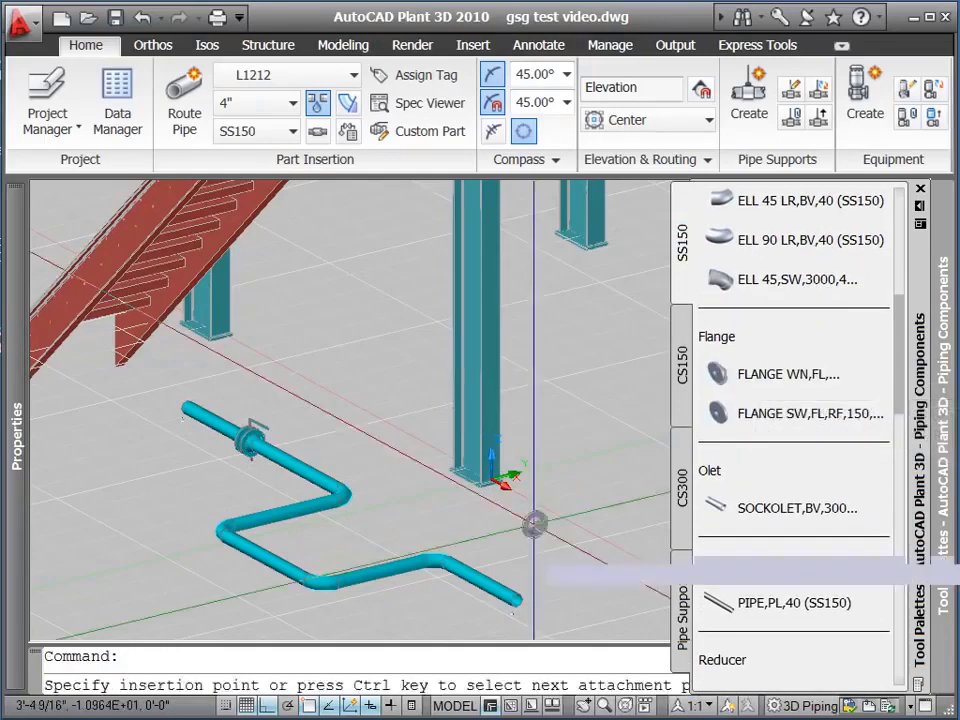
{"action": "left_click", "coordinate": [517, 600]}
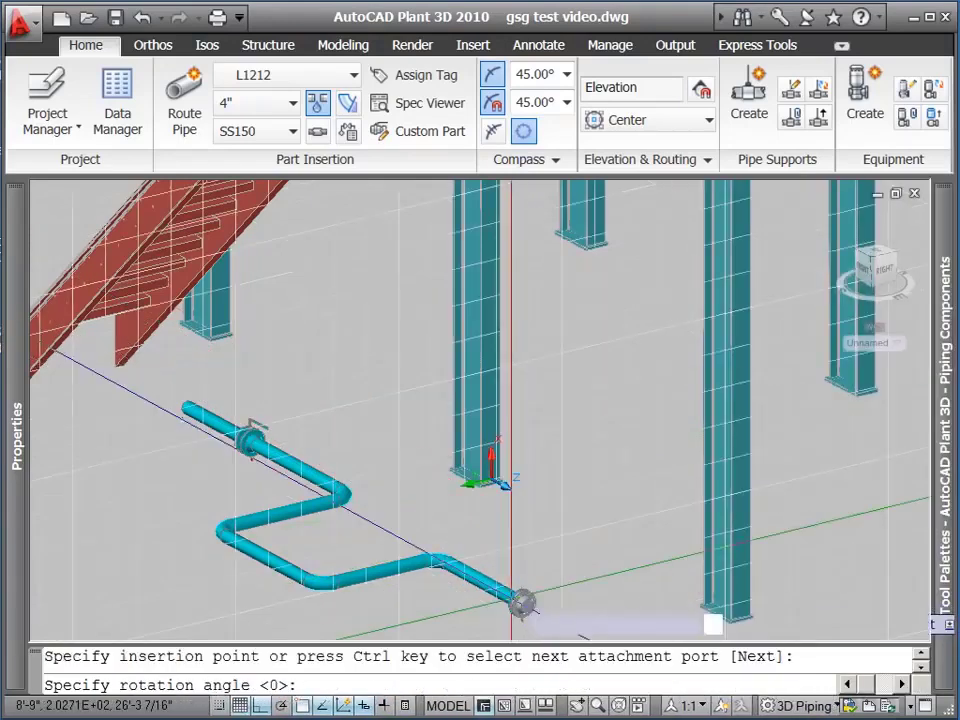
{"action": "key", "text": "Escape"}
{"action": "key", "text": "Return"}
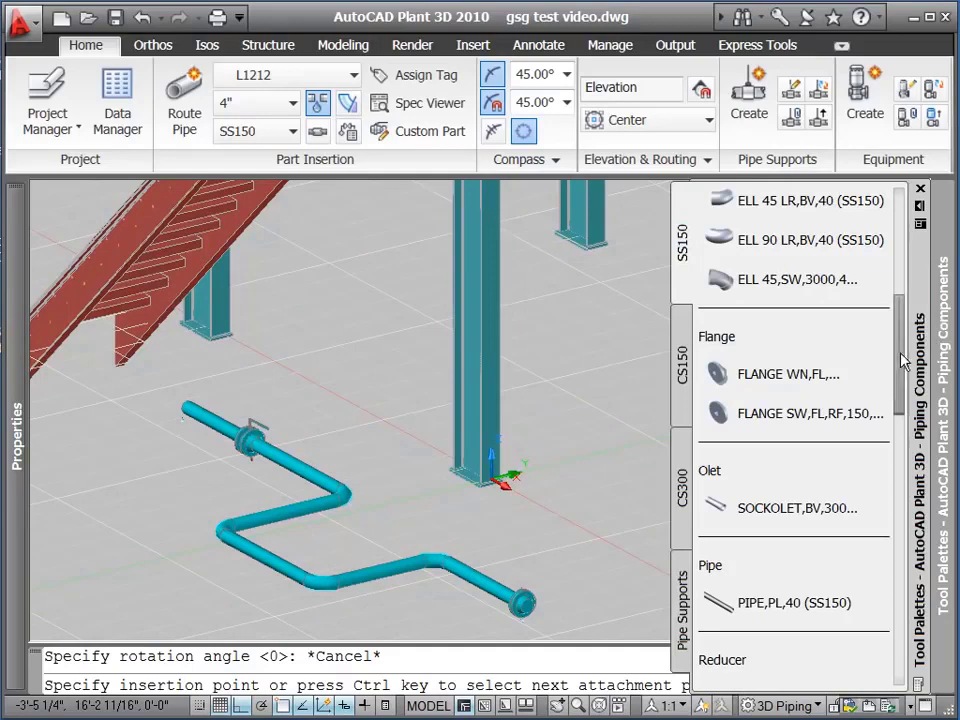
{"action": "mouse_move", "coordinate": [903, 362]}
{"action": "left_mouse_down"}
{"action": "mouse_move", "coordinate": [896, 446]}
{"action": "mouse_move", "coordinate": [886, 450]}
{"action": "left_mouse_up"}
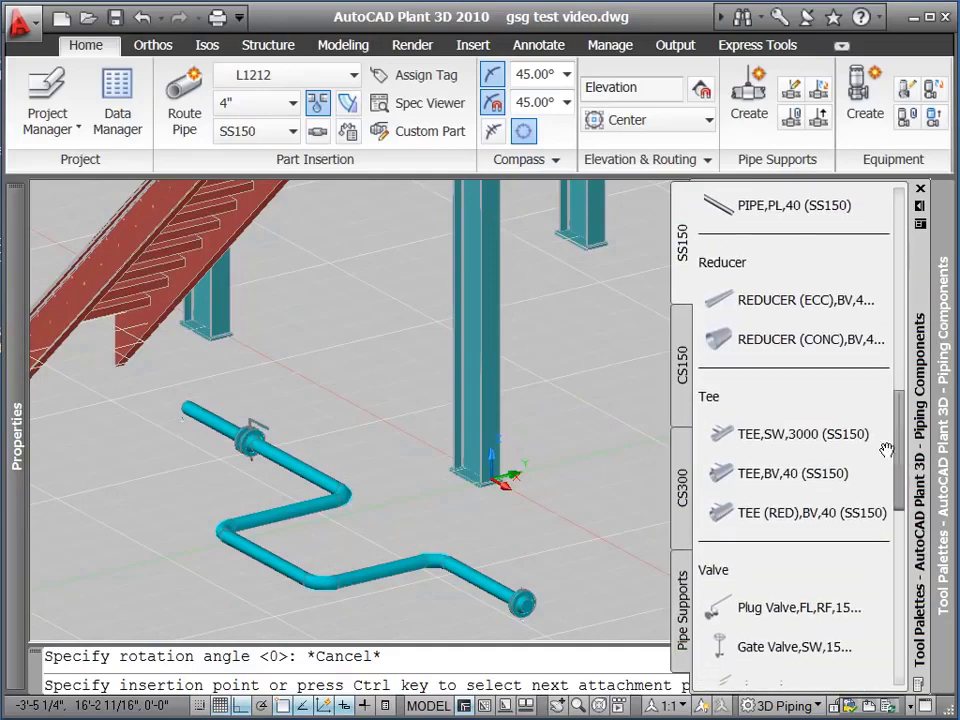
- Insert an SS150 concentric reducer at the pipe run's upper-left end, accepting its default orientation
{"action": "left_click", "coordinate": [720, 345]}
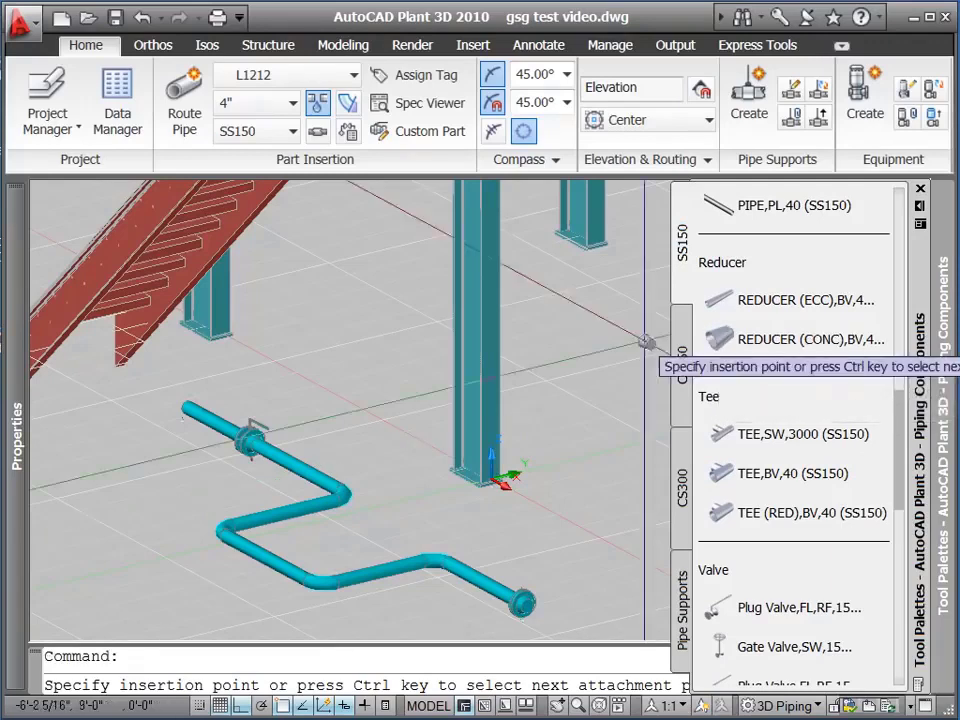
{"action": "left_click", "coordinate": [182, 406]}
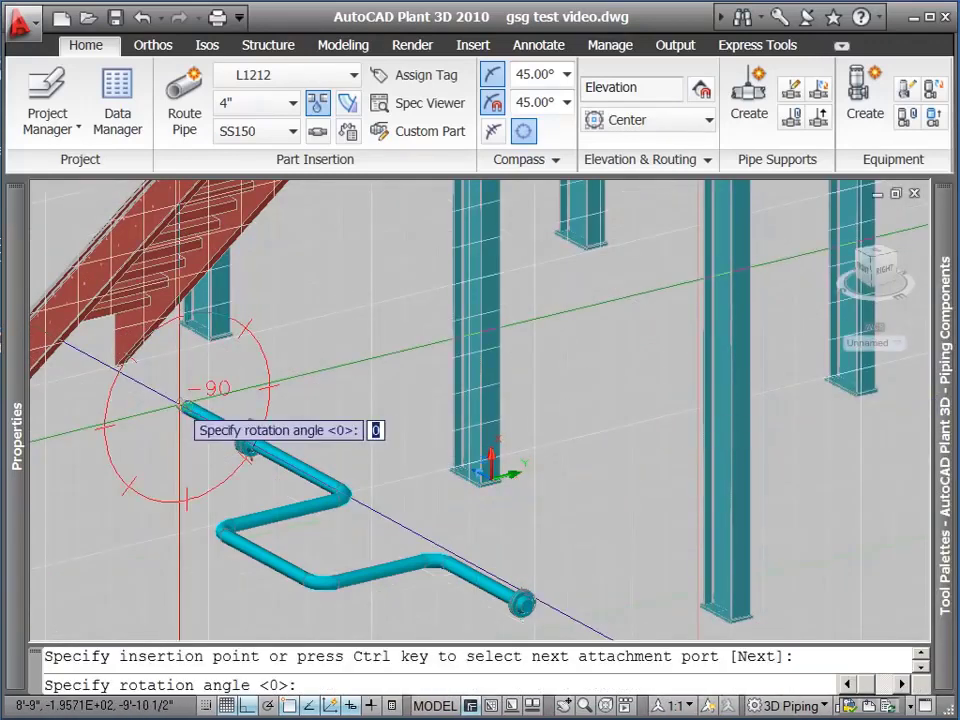
{"action": "left_click", "coordinate": [283, 383]}
{"action": "key", "text": "Escape"}
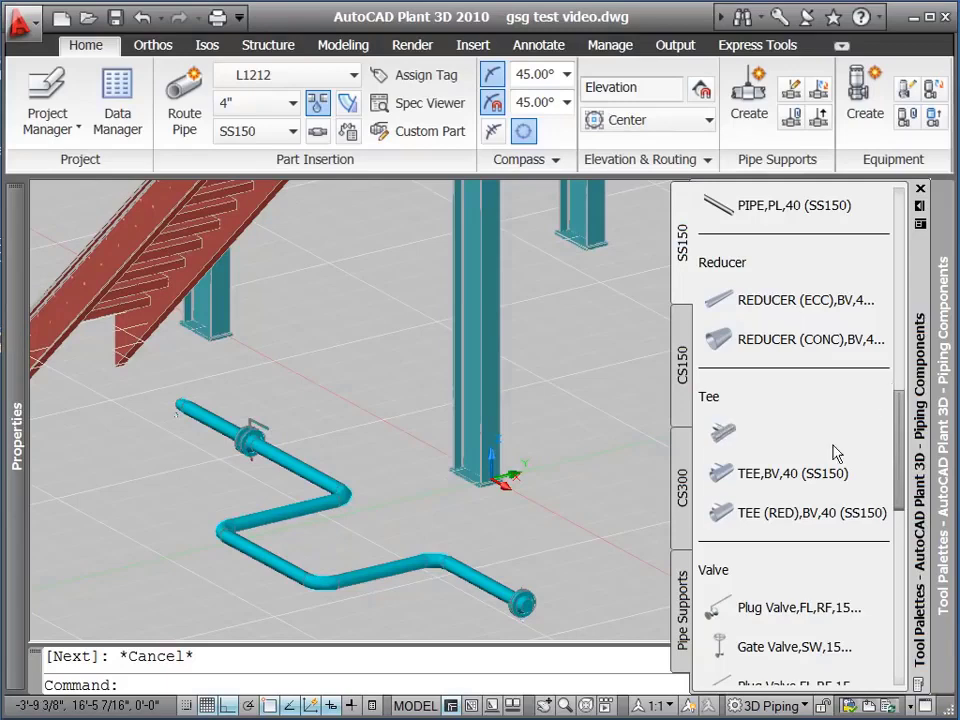
- Insert a TEE,BV,40 SS150 butt-weld tee on the lower pipe leg near the bend
{"action": "left_click", "coordinate": [752, 468]}
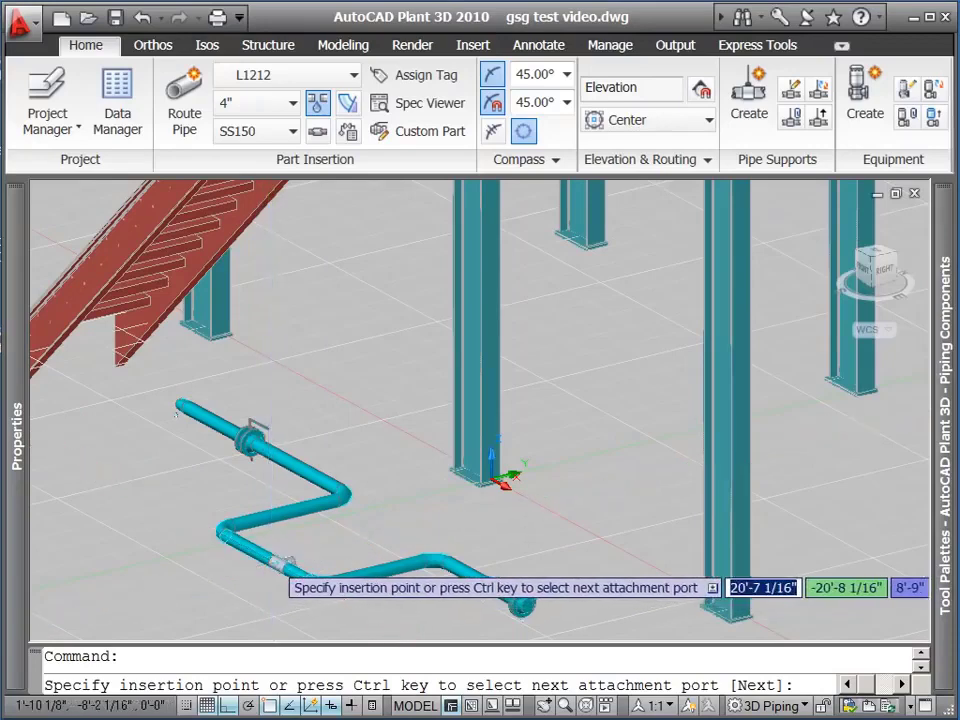
{"action": "left_click", "coordinate": [274, 565]}
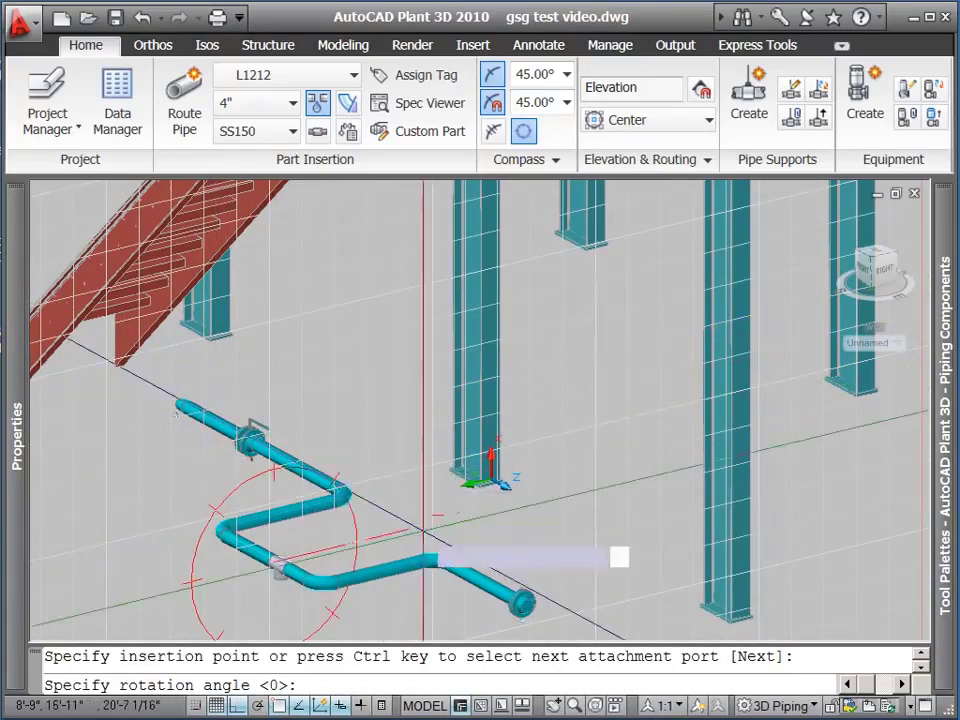
{"action": "left_click", "coordinate": [282, 552]}
{"action": "key", "text": "Escape"}
{"action": "scroll", "coordinate": [274, 580], "scroll_direction": "up", "scroll_amount": 3}
- Route a short branch pipe lower-left from the tee's open port, then confirm the tee's properties
{"action": "scroll", "coordinate": [274, 580], "scroll_direction": "up", "scroll_amount": 2}
{"action": "middle_click_drag", "start_coordinate": [274, 578], "coordinate": [392, 455]}
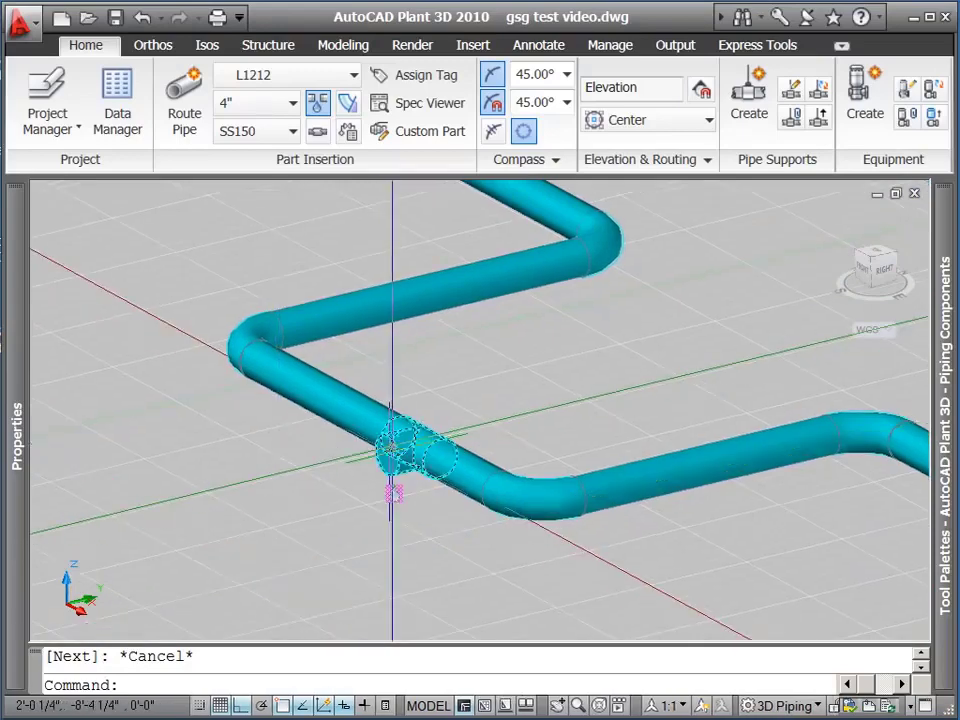
{"action": "left_click", "coordinate": [392, 455]}
{"action": "left_click", "coordinate": [395, 493]}
{"action": "left_click", "coordinate": [221, 534]}
{"action": "key", "text": "Escape"}
{"action": "left_click", "coordinate": [415, 447]}
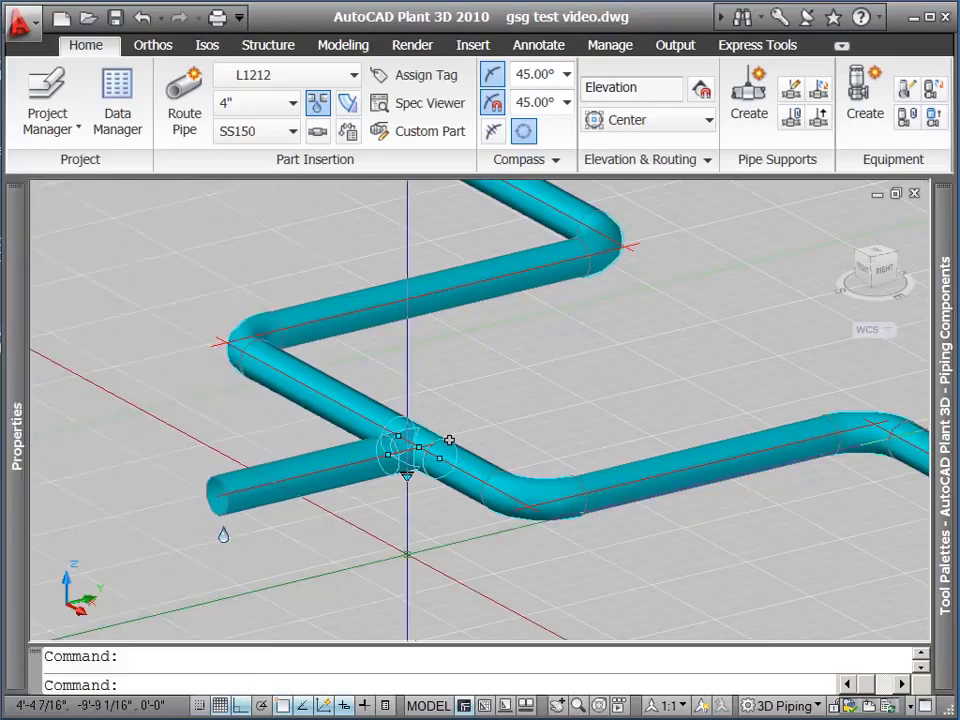
{"action": "key", "text": "Escape"}
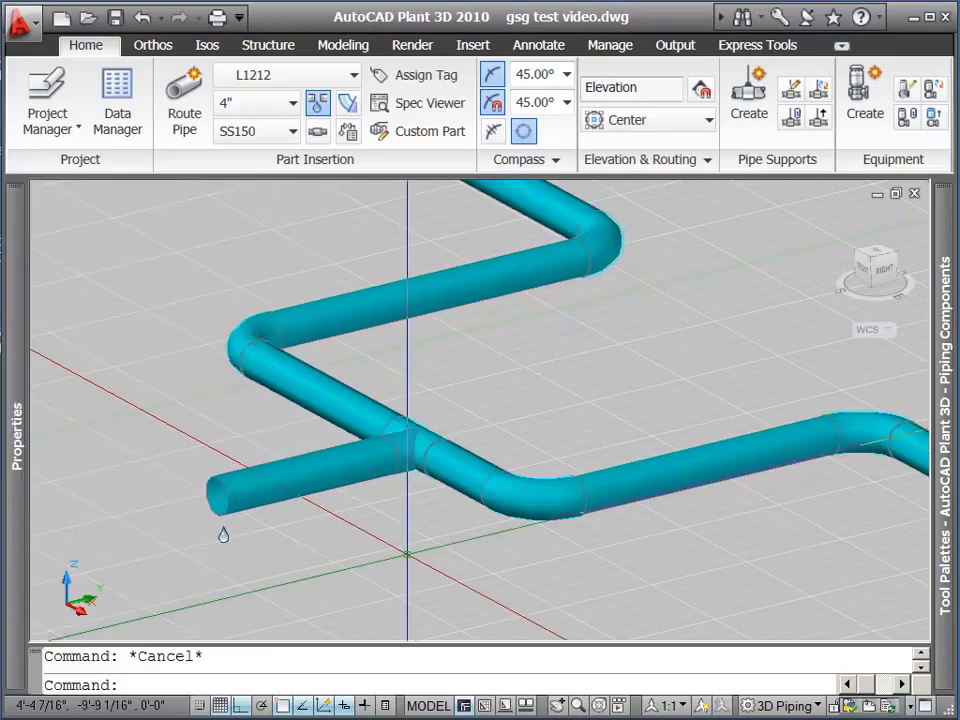